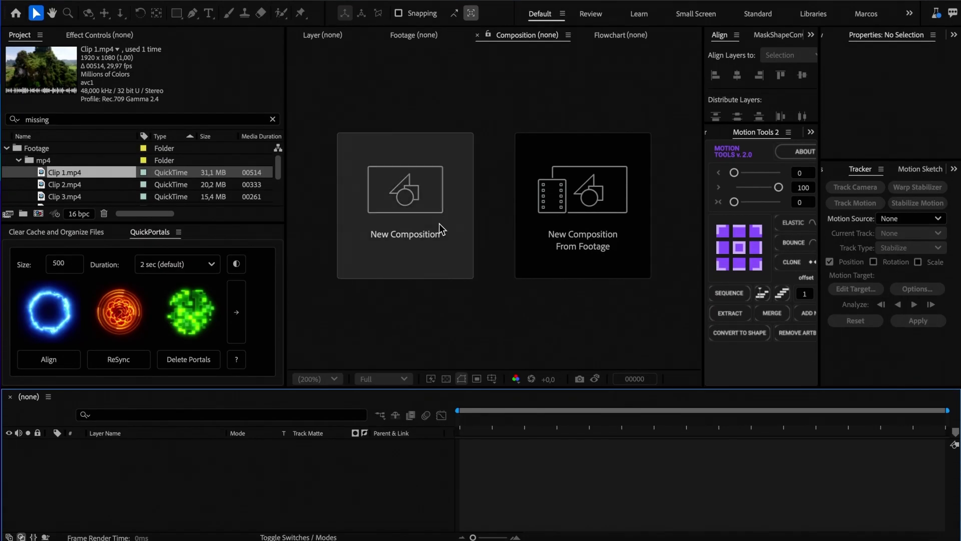
Create a Clip 1 composition from Clip 1.mp4 and run Track Camera on the drone footage.
{"action": "left_click_drag", "start_coordinate": [106, 172], "coordinate": [460, 219]}
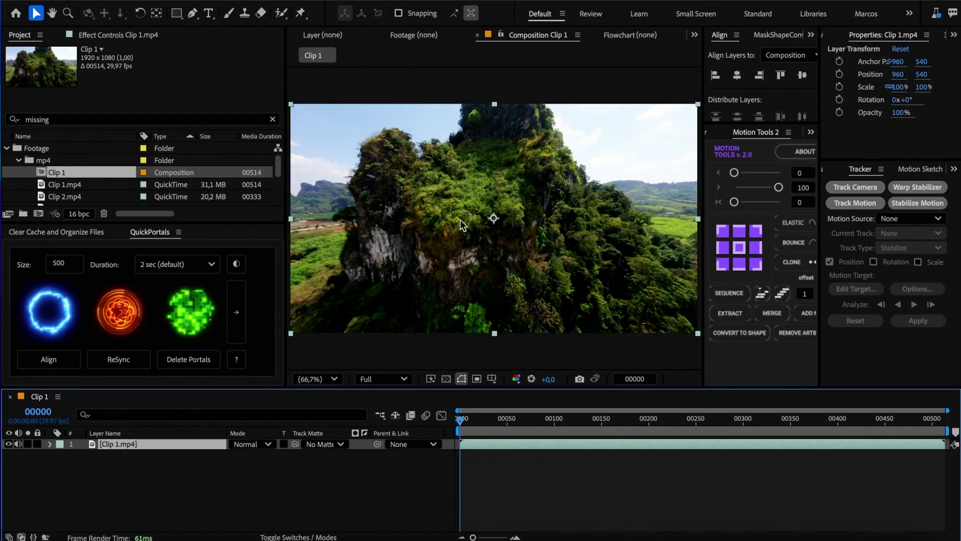
{"action": "left_click_drag", "start_coordinate": [488, 413], "coordinate": [607, 412]}
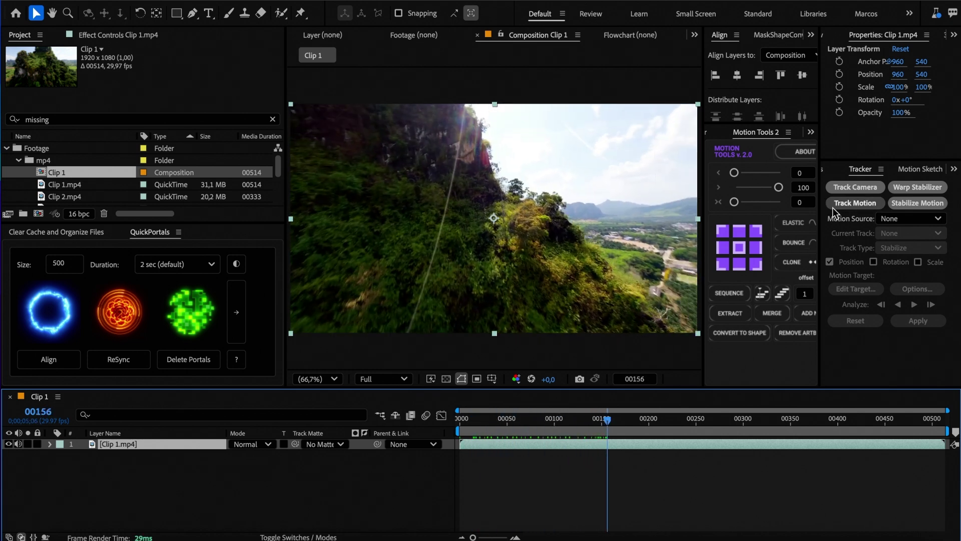
{"action": "left_click", "coordinate": [855, 187]}
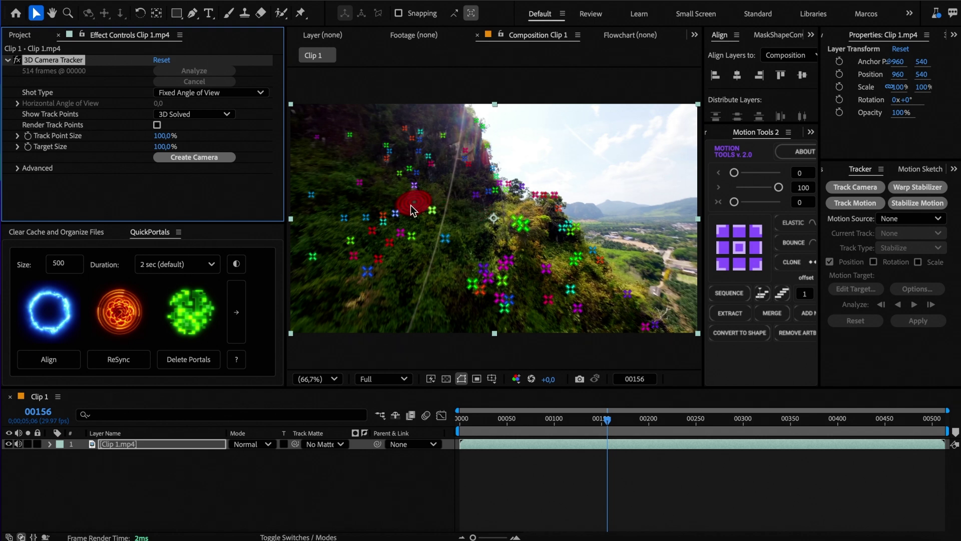
Create a null and camera from hillside track points, then delete Track Null 1.
{"action": "left_click", "coordinate": [489, 239]}
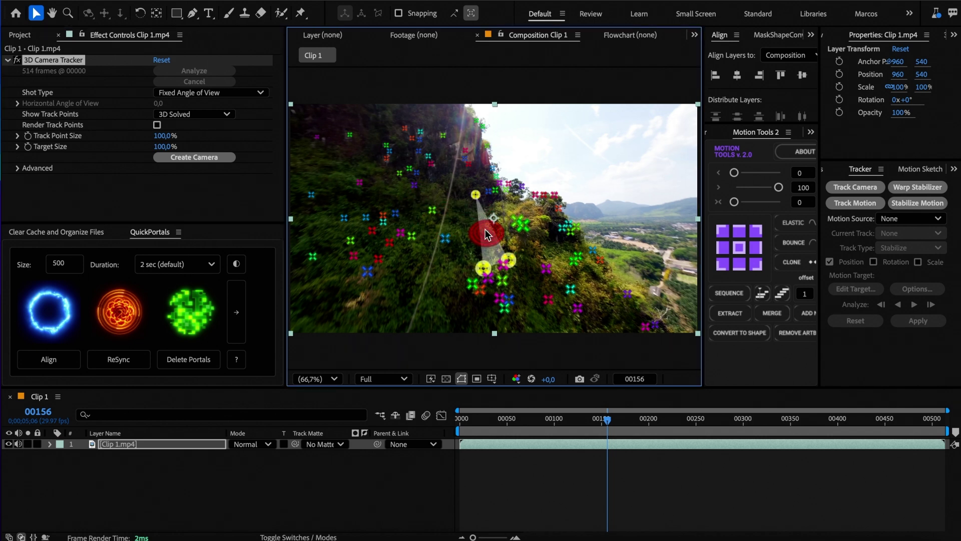
{"action": "right_click", "coordinate": [487, 234]}
{"action": "left_click", "coordinate": [517, 275]}
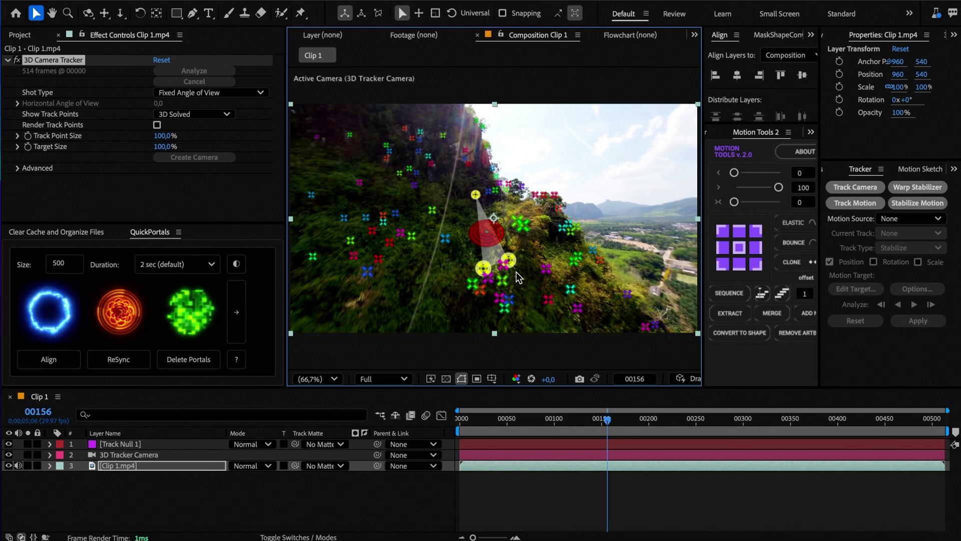
{"action": "left_click", "coordinate": [135, 444]}
{"action": "key", "text": "Delete"}
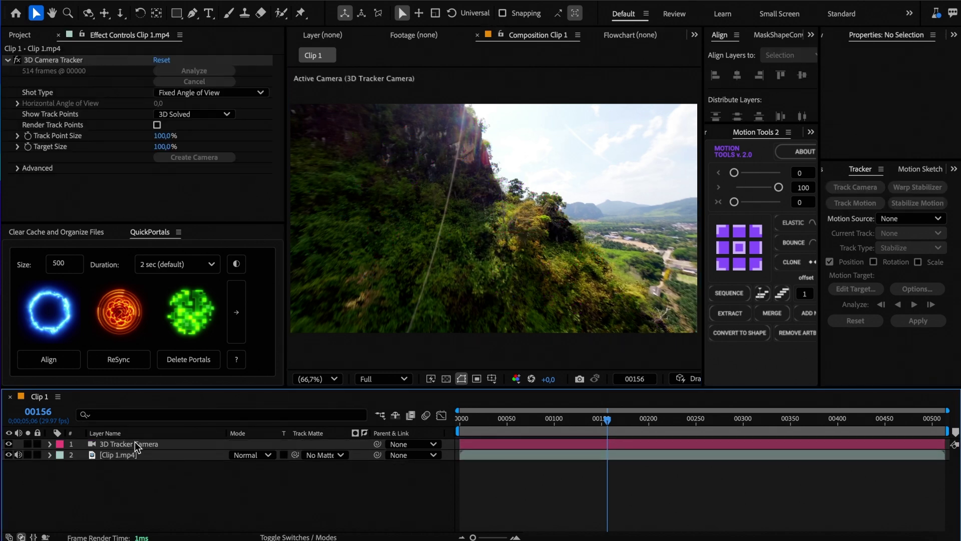
Reveal the 3D Tracker Camera keyframes, check its motion, and keep the 2 sec portal duration.
{"action": "left_click", "coordinate": [134, 444]}
{"action": "key", "text": "u"}
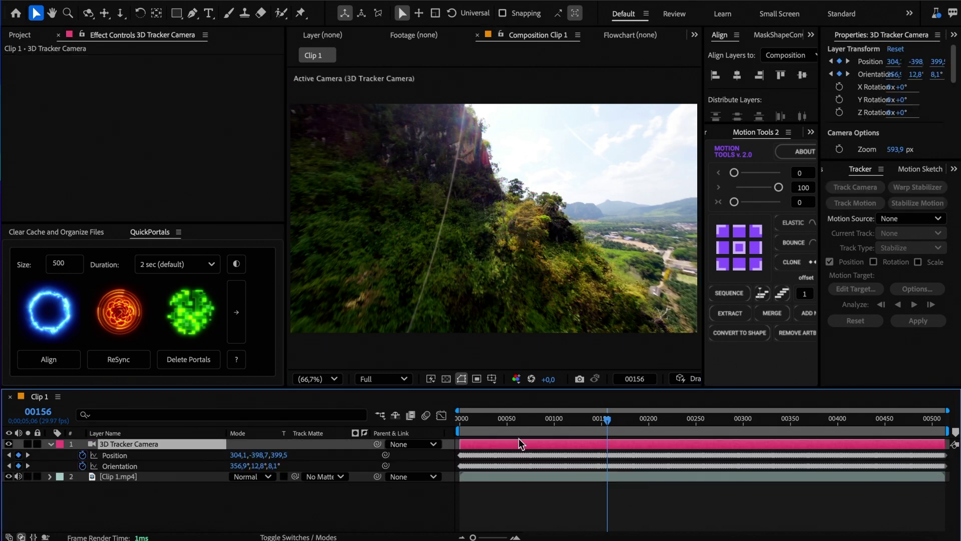
{"action": "left_click_drag", "start_coordinate": [602, 423], "coordinate": [747, 420]}
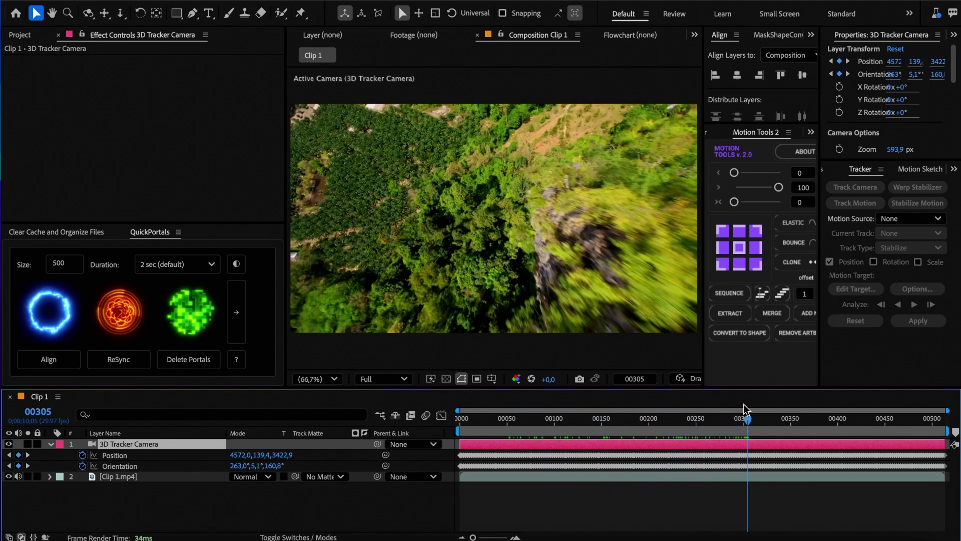
{"action": "left_click", "coordinate": [190, 270]}
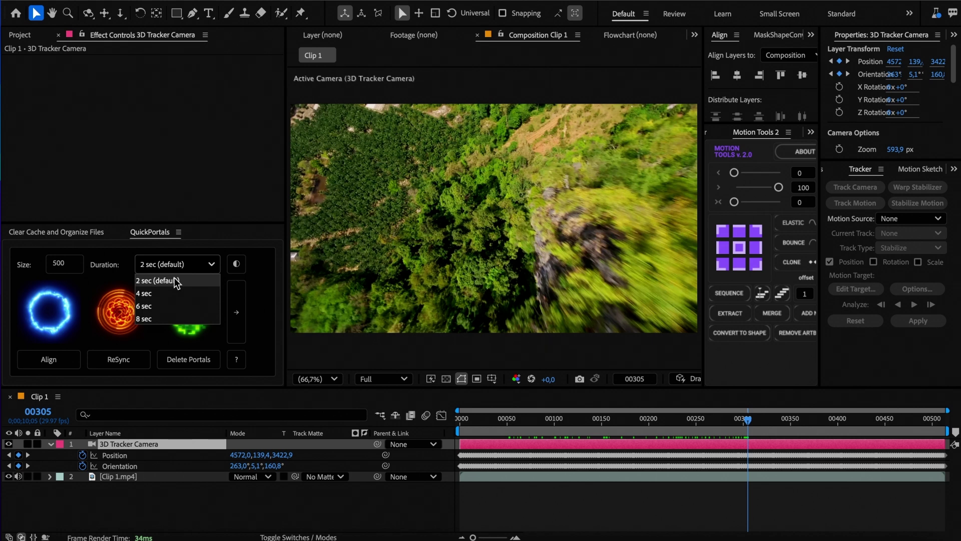
{"action": "left_click", "coordinate": [174, 279]}
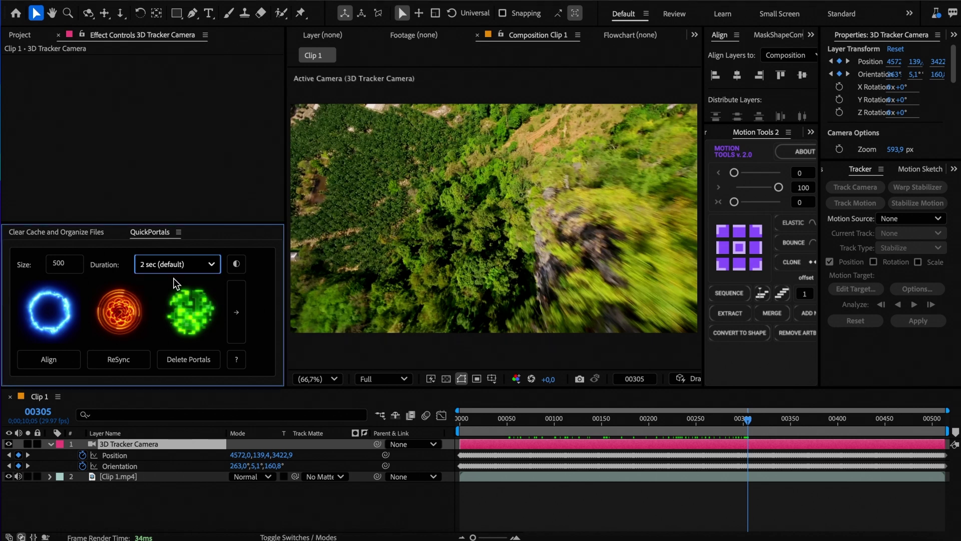
Apply the blue neon portal, nudge it left and up, enlarge it, and open ALIGN / REPLACE Video.
{"action": "left_click", "coordinate": [48, 310]}
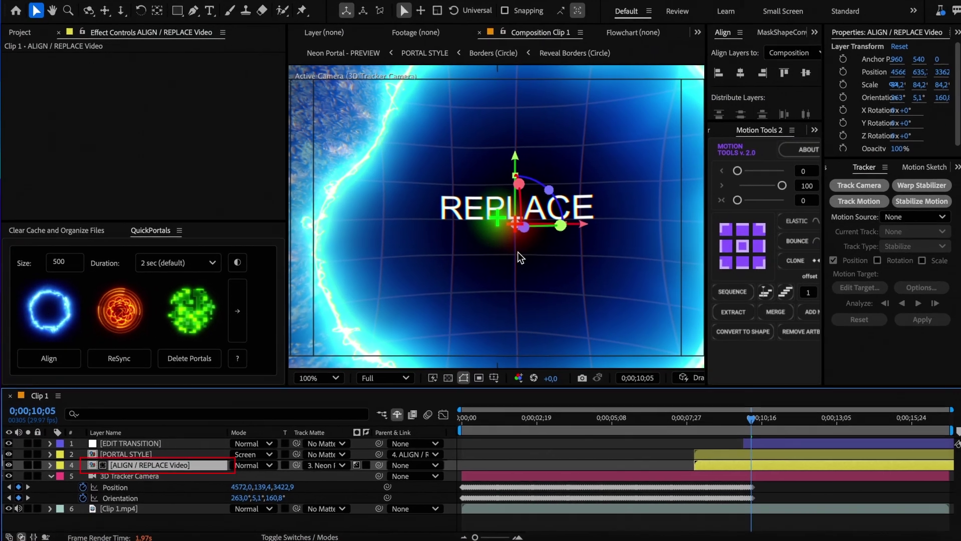
{"action": "left_click_drag", "start_coordinate": [515, 253], "coordinate": [497, 246]}
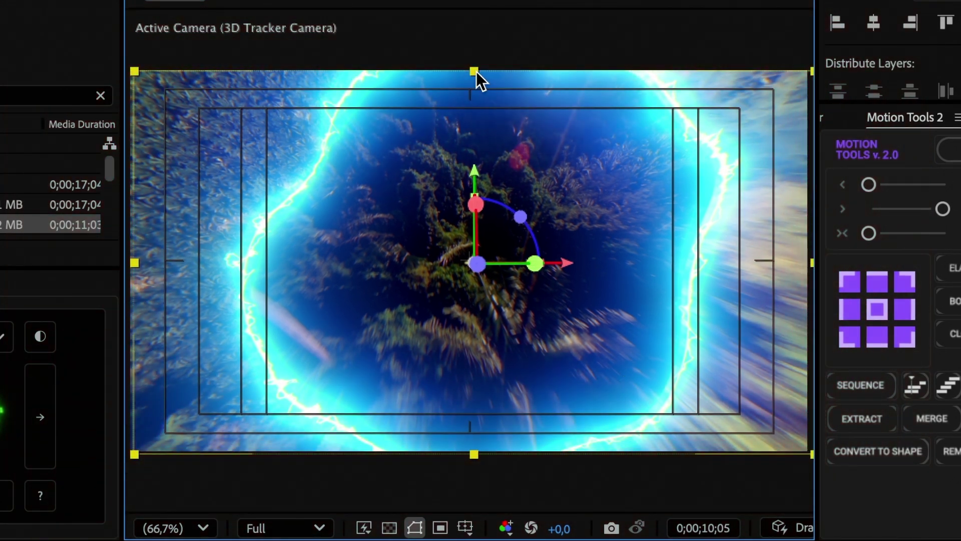
{"action": "left_click_drag", "start_coordinate": [474, 71], "coordinate": [475, 67]}
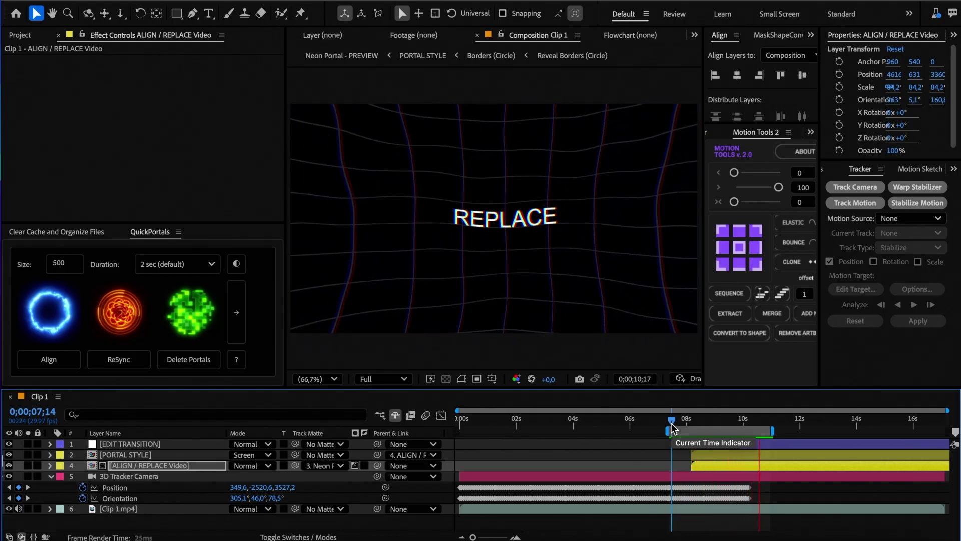
{"action": "key", "text": "space"}
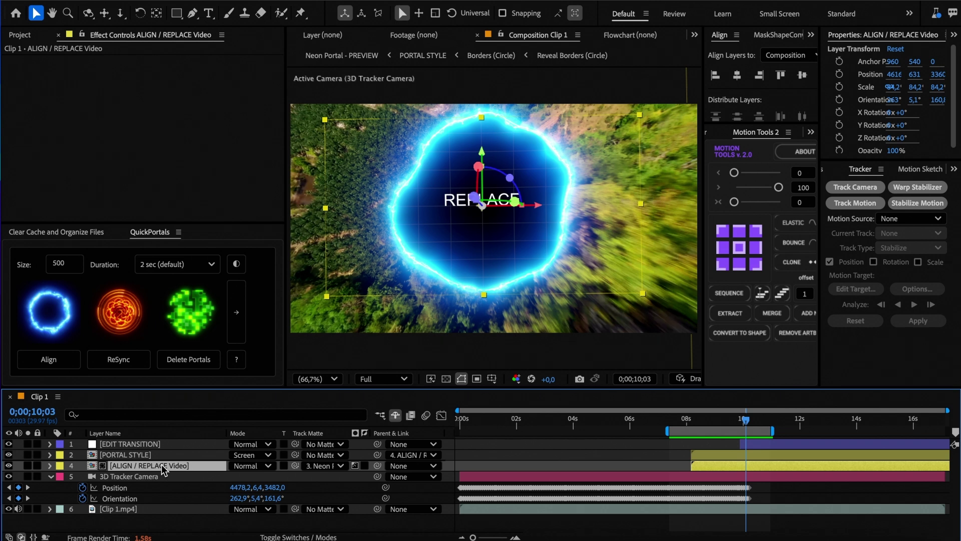
{"action": "double_click", "coordinate": [162, 466]}
Add Clip 2.mp4 as a layer in the ALIGN / REPLACE Video precomp, then preview it in Clip 1.
{"action": "left_click", "coordinate": [28, 38]}
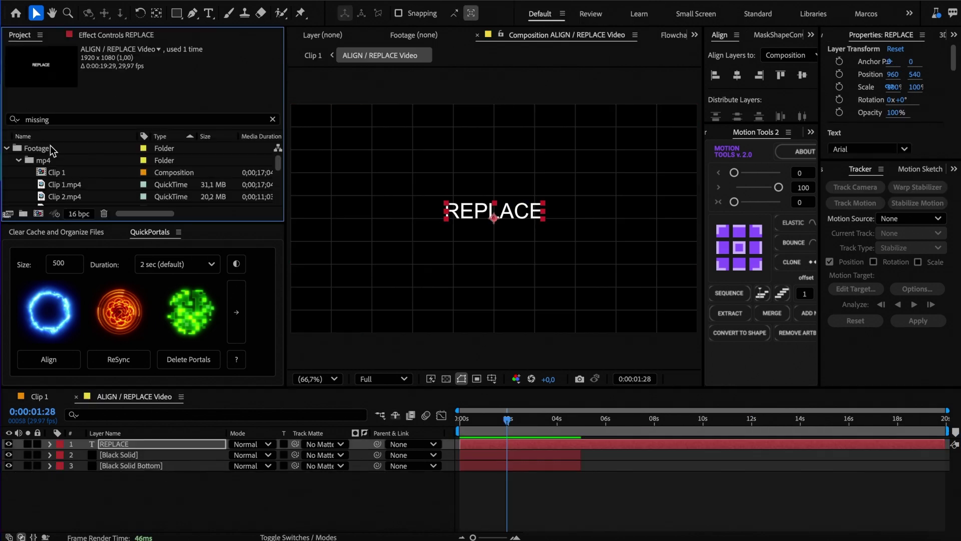
{"action": "left_click_drag", "start_coordinate": [63, 197], "coordinate": [73, 241]}
{"action": "left_click_drag", "start_coordinate": [116, 431], "coordinate": [110, 447]}
{"action": "key", "text": "Tab"}
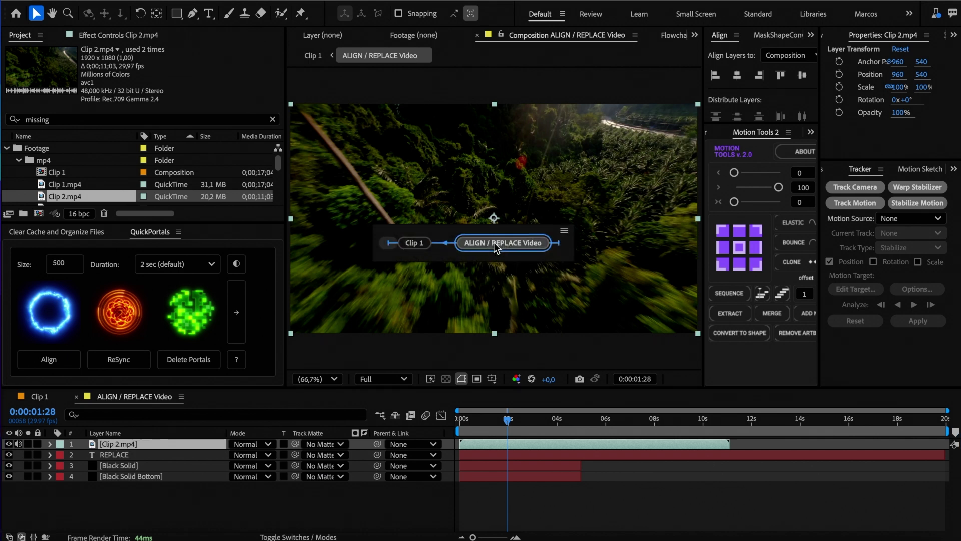
{"action": "left_click", "coordinate": [422, 244]}
{"action": "key", "text": "space"}
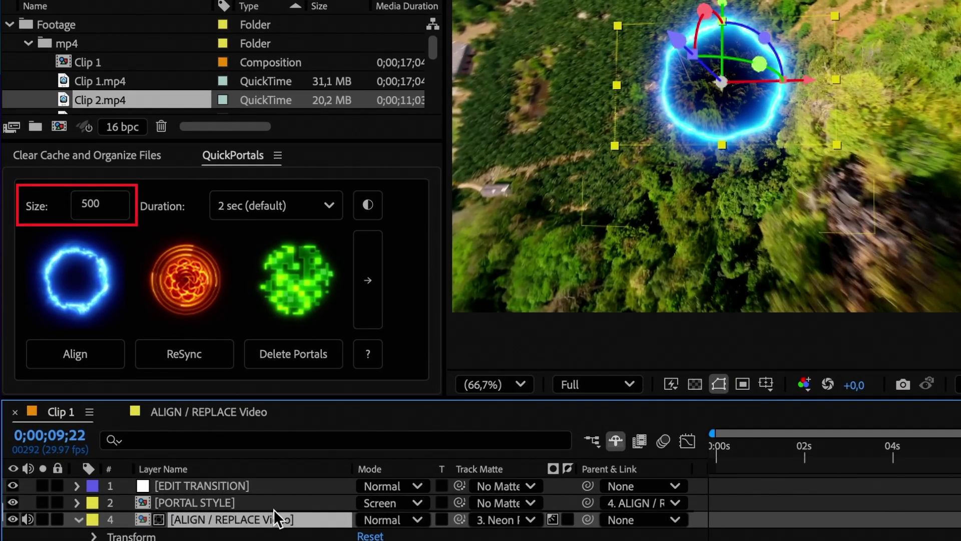
Set the QuickPortals Size to 2000, realign the portal, and show the safe-area guides.
{"action": "left_click", "coordinate": [108, 202]}
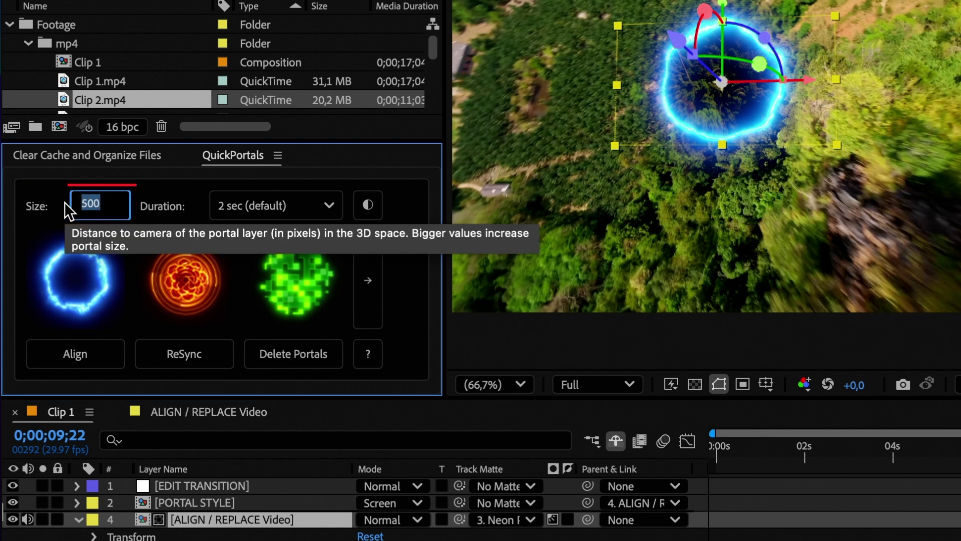
{"action": "type", "text": "2000"}
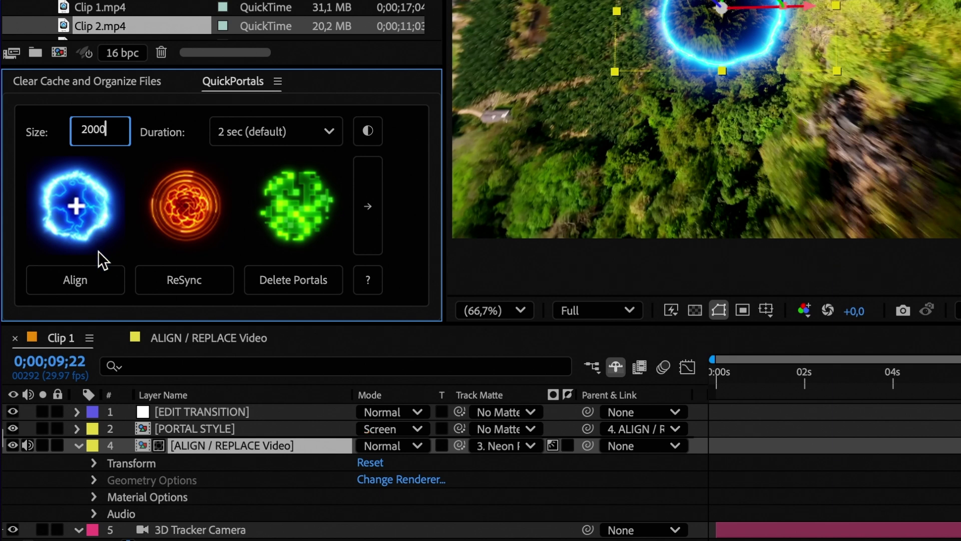
{"action": "left_click", "coordinate": [68, 277]}
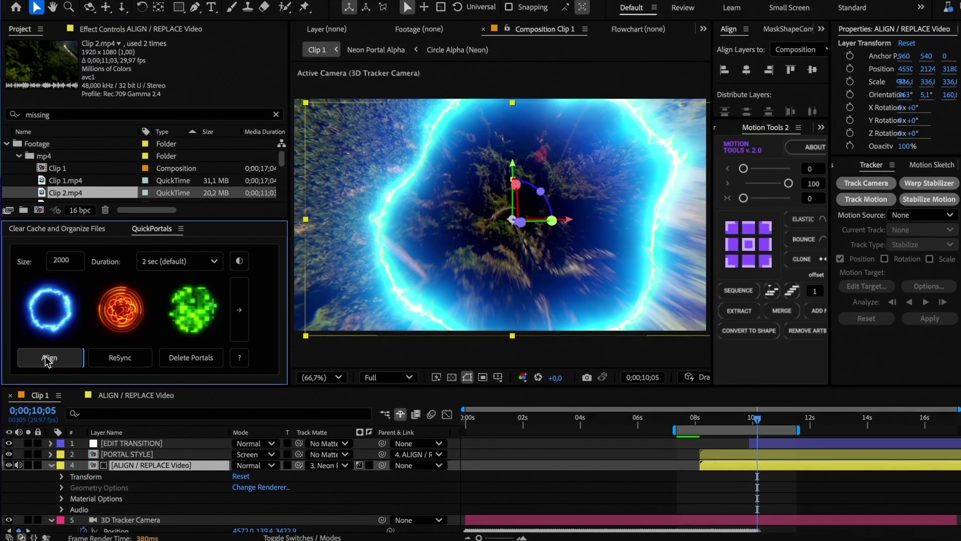
{"action": "left_click", "coordinate": [491, 379]}
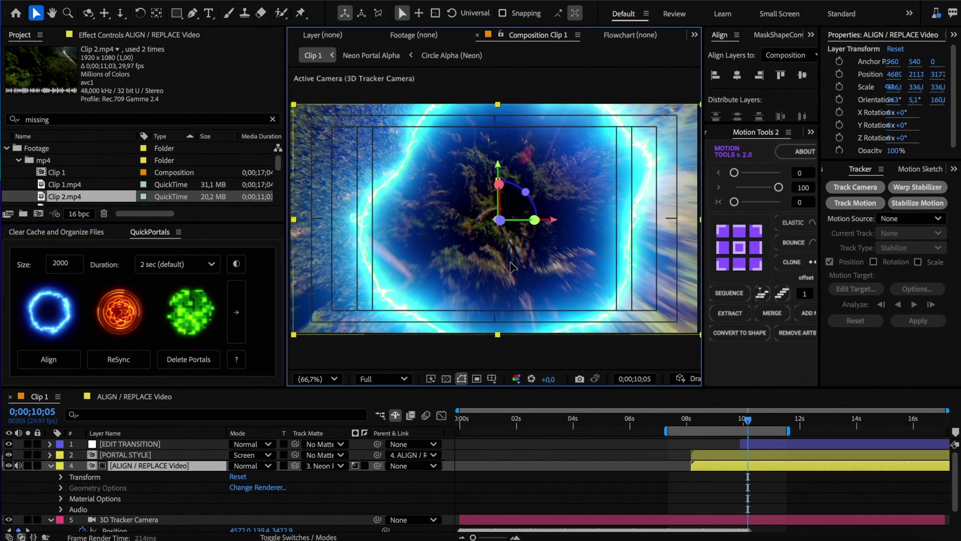
Preview the realigned portal transition, collapse the ALIGN / REPLACE Video layer, and return to an earlier frame.
{"action": "left_click", "coordinate": [824, 470]}
{"action": "key", "text": "space"}
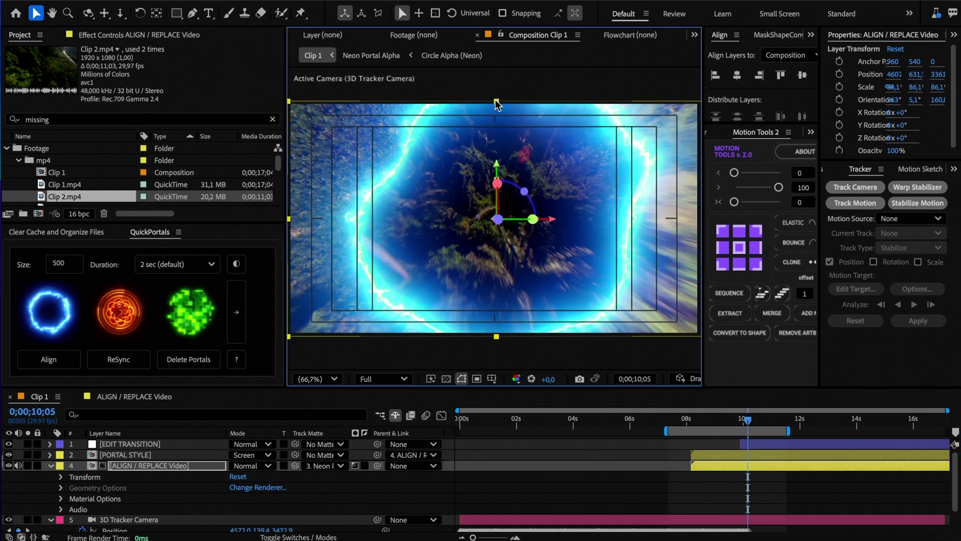
{"action": "key", "text": "space"}
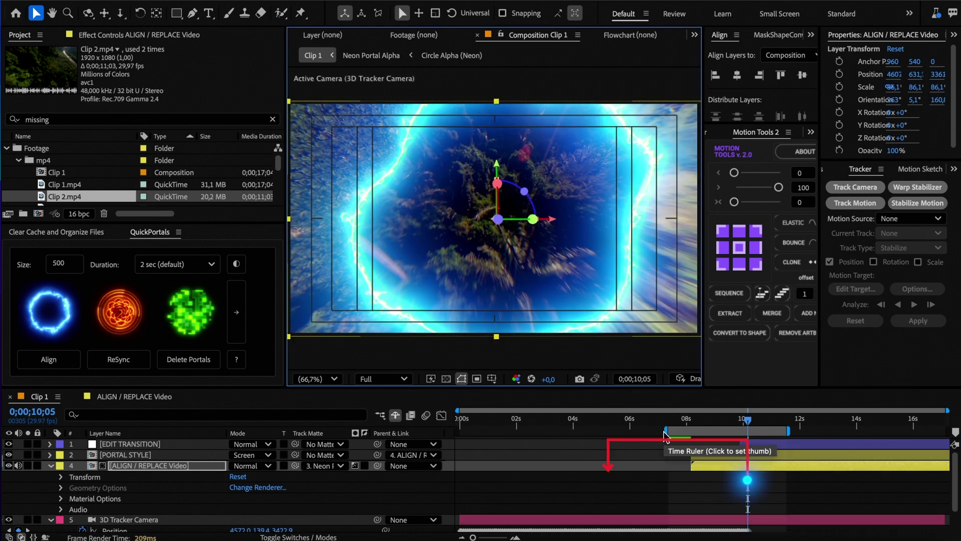
{"action": "left_click", "coordinate": [51, 465]}
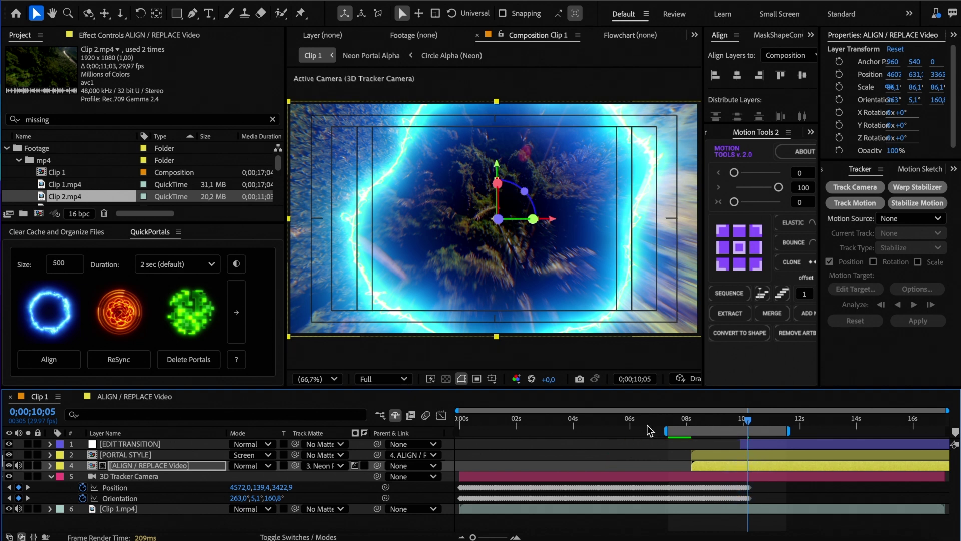
{"action": "left_click_drag", "start_coordinate": [739, 424], "coordinate": [610, 423]}
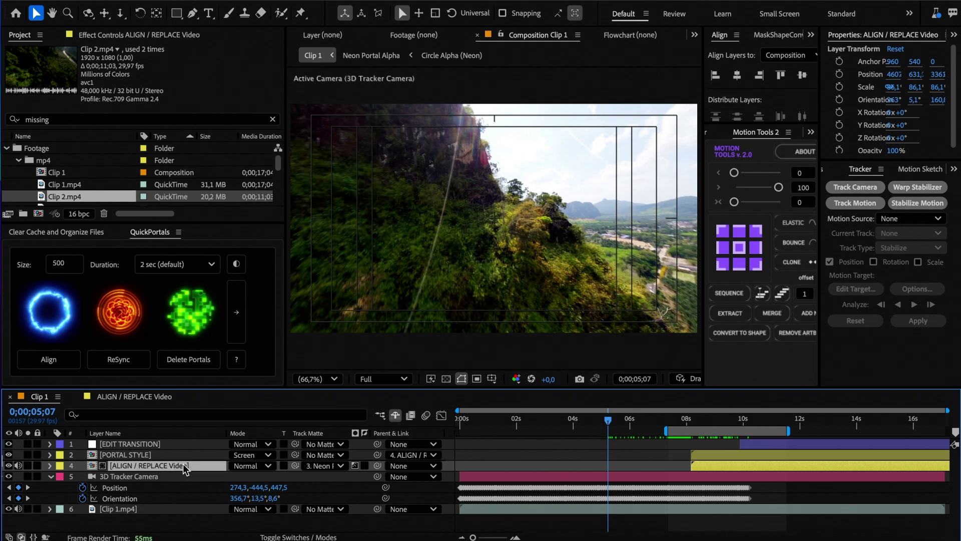
ReSync the portal to the current frame, set Size to 5000, and bring up Delete Portals.
{"action": "left_click", "coordinate": [120, 365]}
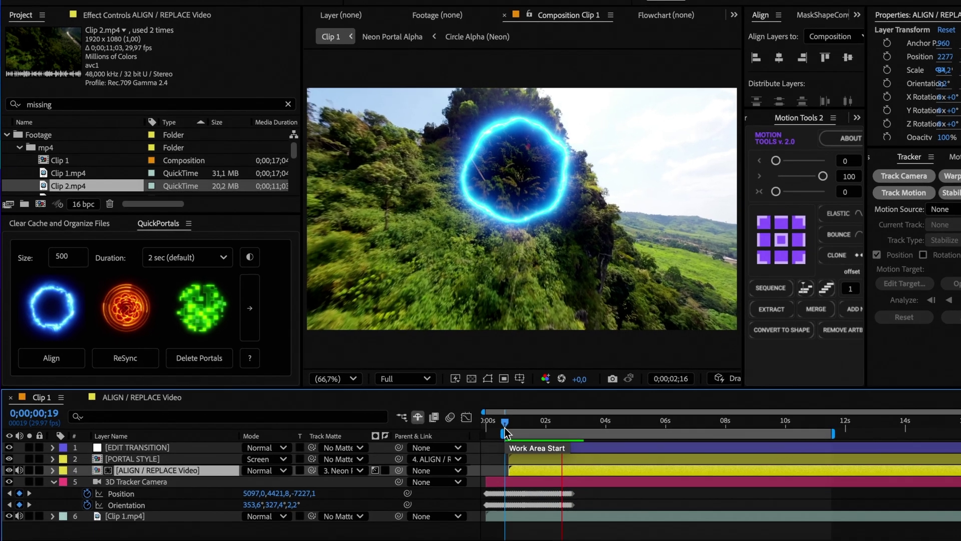
{"action": "type", "text": "0"}
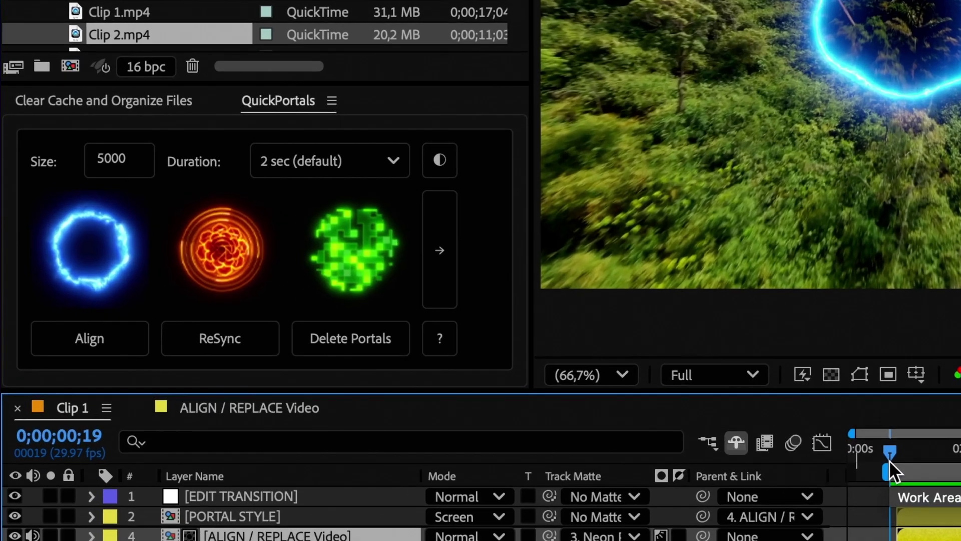
{"action": "left_click", "coordinate": [359, 338]}
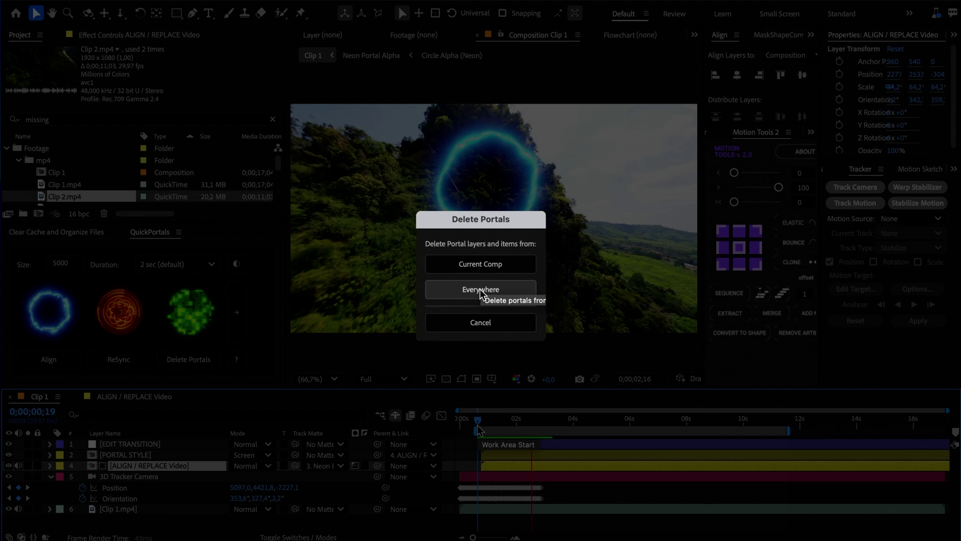
Delete the current comp's portals, create a null and camera from a cliff track point, then open PORTAL STYLE.
{"action": "left_click", "coordinate": [483, 266]}
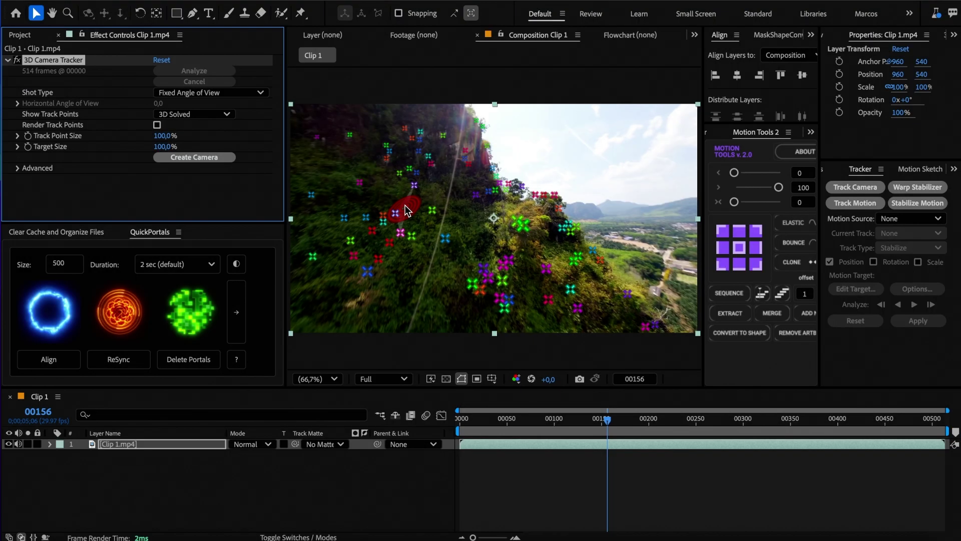
{"action": "left_click", "coordinate": [490, 244]}
{"action": "right_click", "coordinate": [488, 236]}
{"action": "left_click", "coordinate": [518, 277]}
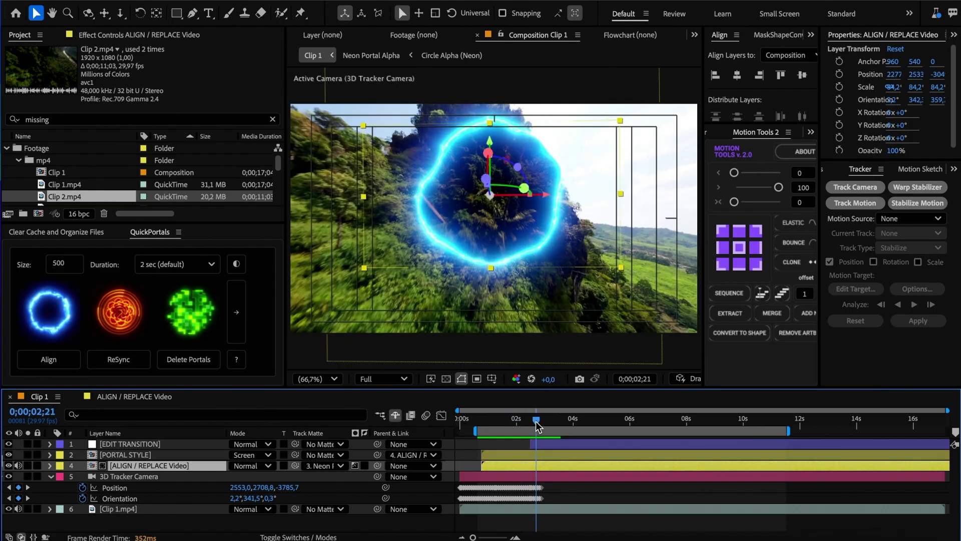
{"action": "left_click", "coordinate": [172, 458]}
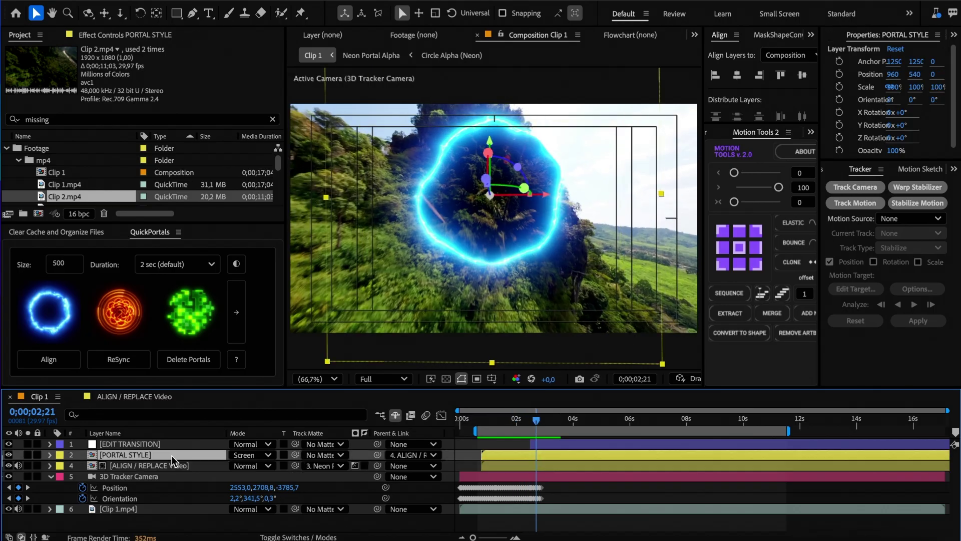
{"action": "double_click", "coordinate": [146, 456]}
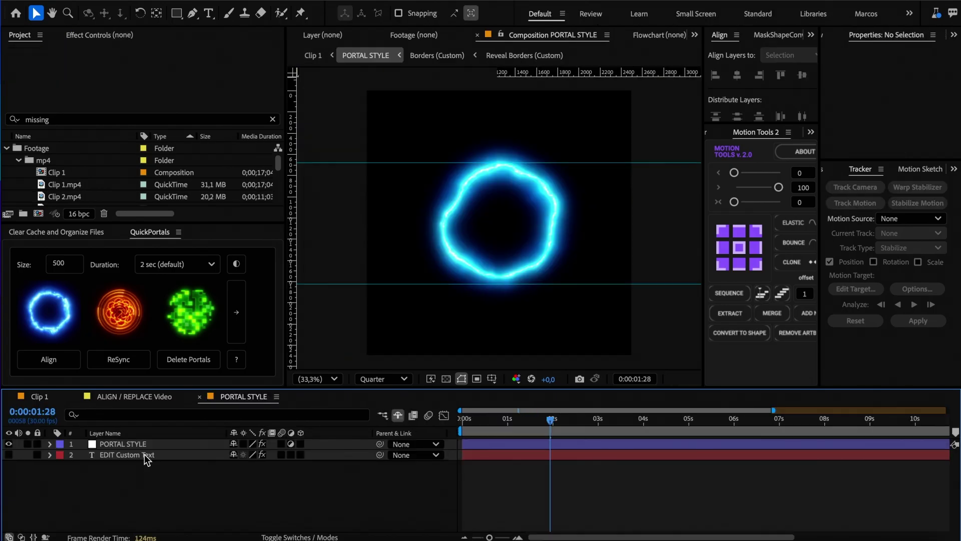
Try the Burning and Fractal portal designs and a square shape on the PORTAL STYLE layer.
{"action": "left_click", "coordinate": [114, 35]}
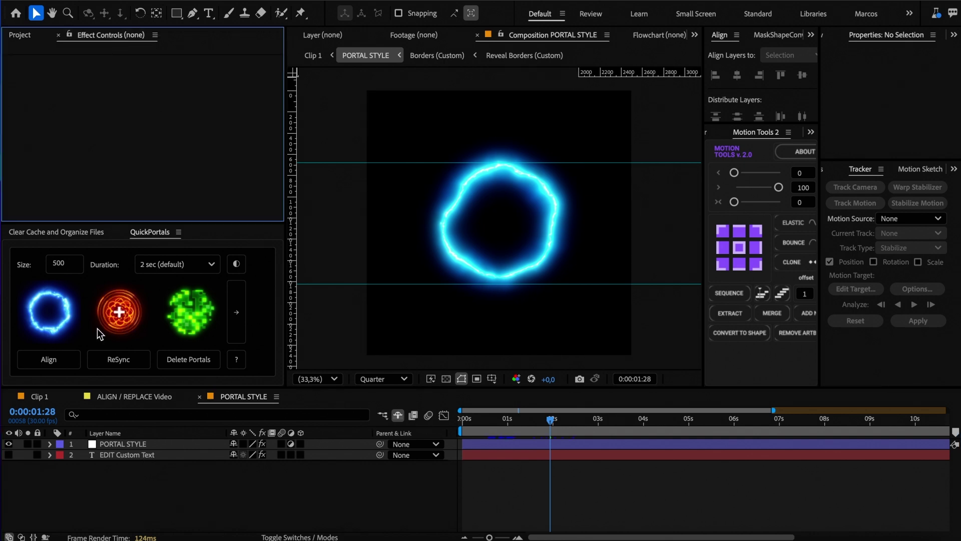
{"action": "left_click", "coordinate": [126, 443]}
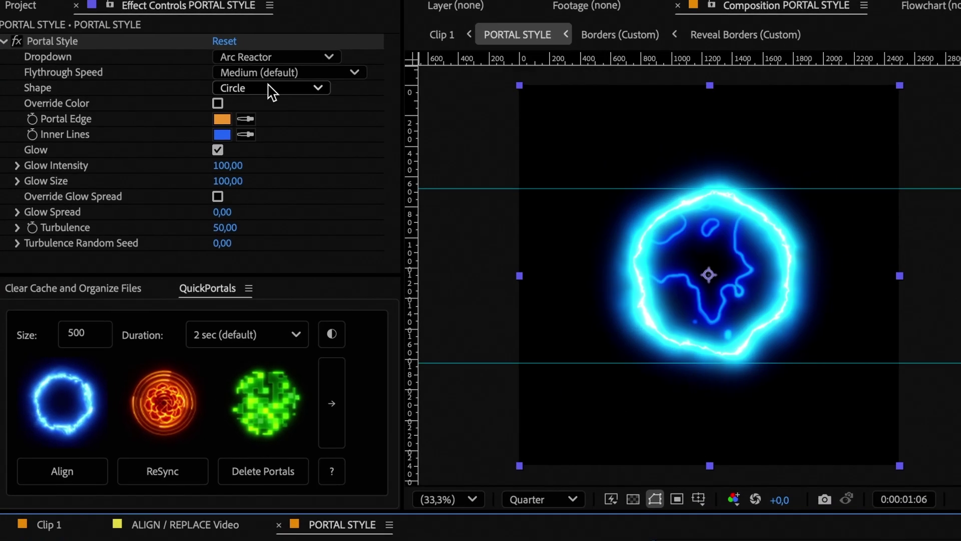
{"action": "left_click", "coordinate": [196, 71]}
{"action": "left_click", "coordinate": [195, 93]}
{"action": "left_click", "coordinate": [192, 75]}
{"action": "left_click", "coordinate": [192, 104]}
{"action": "left_click", "coordinate": [271, 87]}
{"action": "left_click", "coordinate": [260, 168]}
Override the portal edge colour to purple, switch the design to Wavelet, then disable the override.
{"action": "left_click", "coordinate": [226, 103]}
{"action": "left_click", "coordinate": [230, 119]}
{"action": "left_click", "coordinate": [909, 242]}
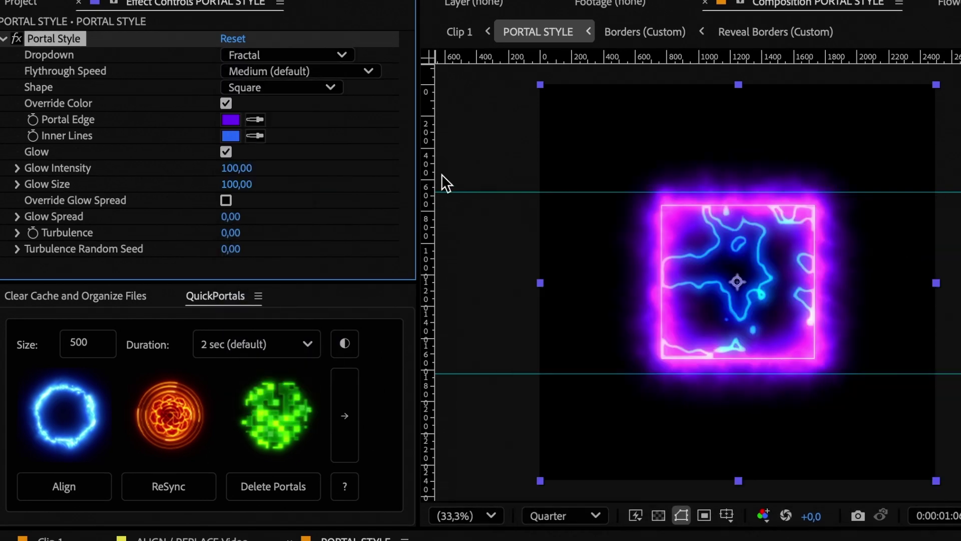
{"action": "left_click", "coordinate": [287, 55]}
{"action": "left_click", "coordinate": [285, 389]}
{"action": "left_click", "coordinate": [226, 103]}
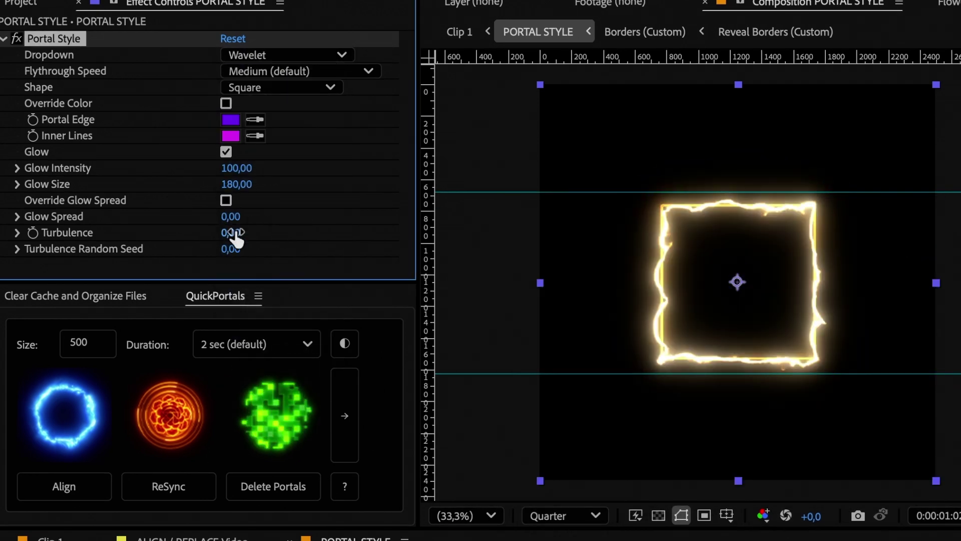
Raise the turbulence, try a triangle, and settle on the Custom text shape.
{"action": "left_click_drag", "start_coordinate": [235, 232], "coordinate": [271, 232]}
{"action": "left_click", "coordinate": [281, 87]}
{"action": "left_click", "coordinate": [257, 107]}
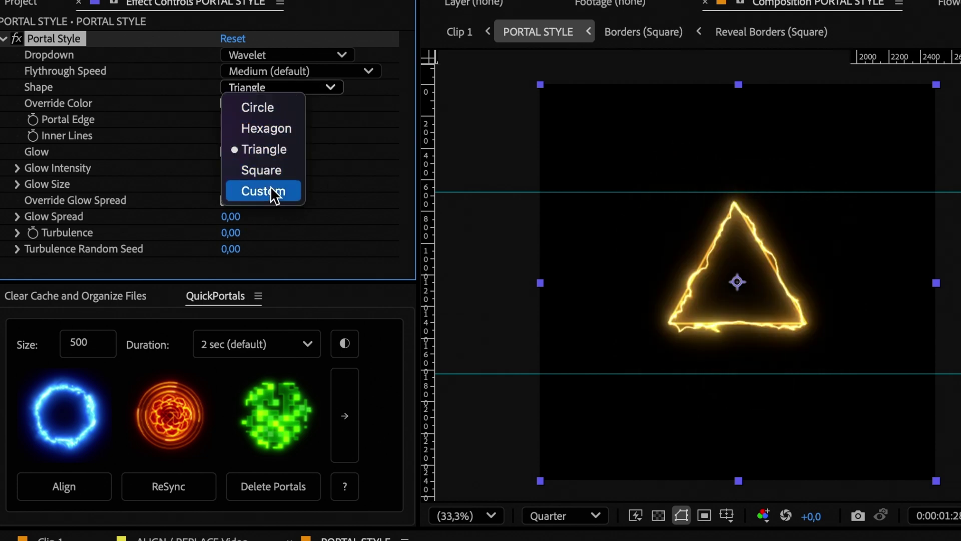
{"action": "left_click", "coordinate": [269, 187]}
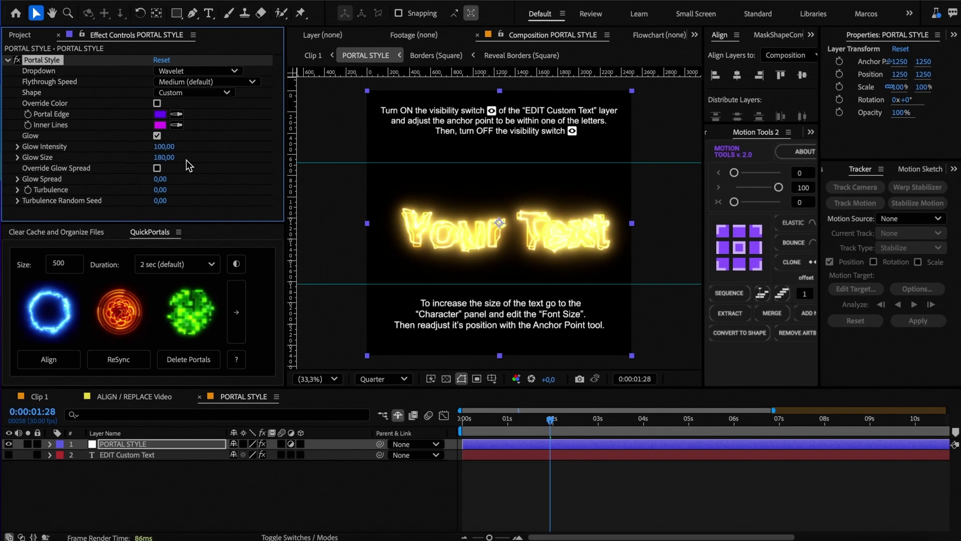
Change the EDIT Custom Text layer's words to 'Test' and hide the layer again.
{"action": "left_click", "coordinate": [190, 455]}
{"action": "left_click", "coordinate": [8, 454]}
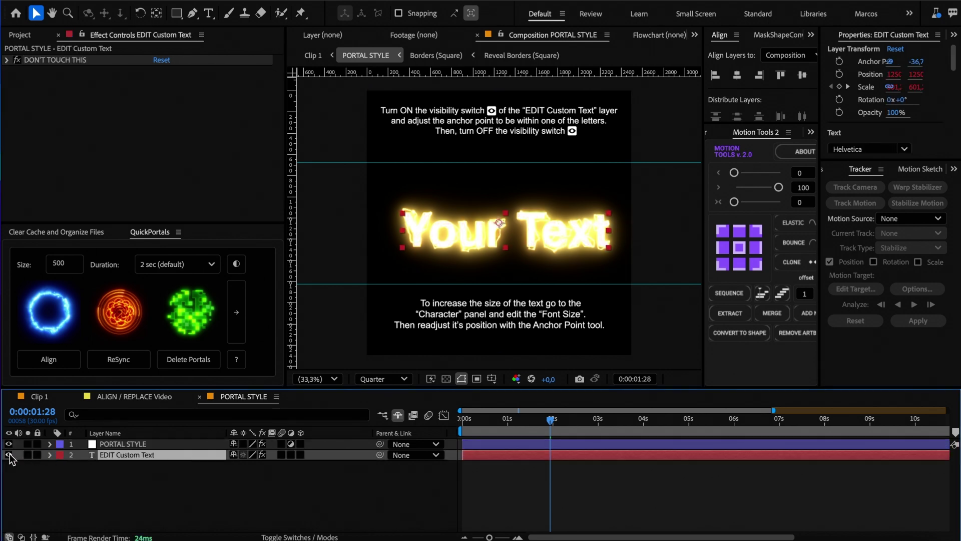
{"action": "double_click", "coordinate": [471, 247]}
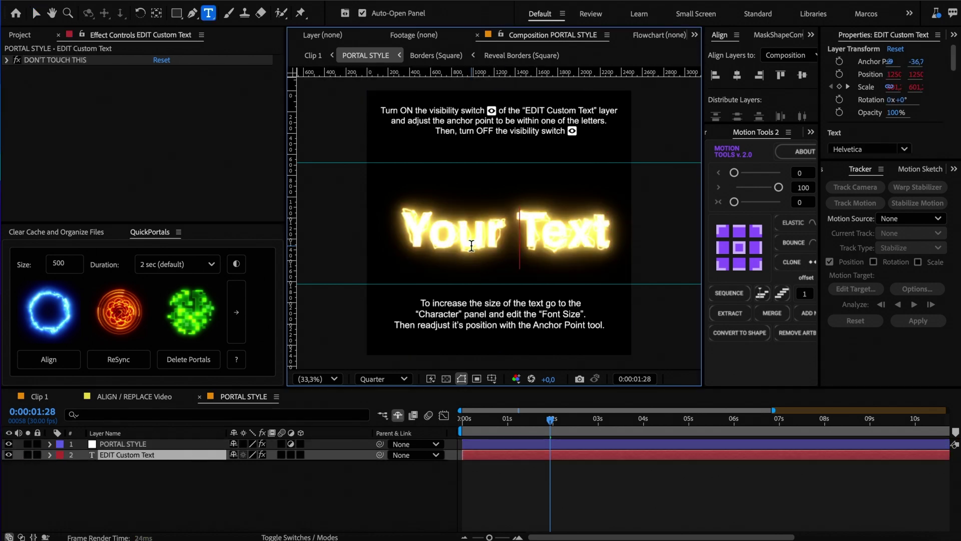
{"action": "type", "text": "Test"}
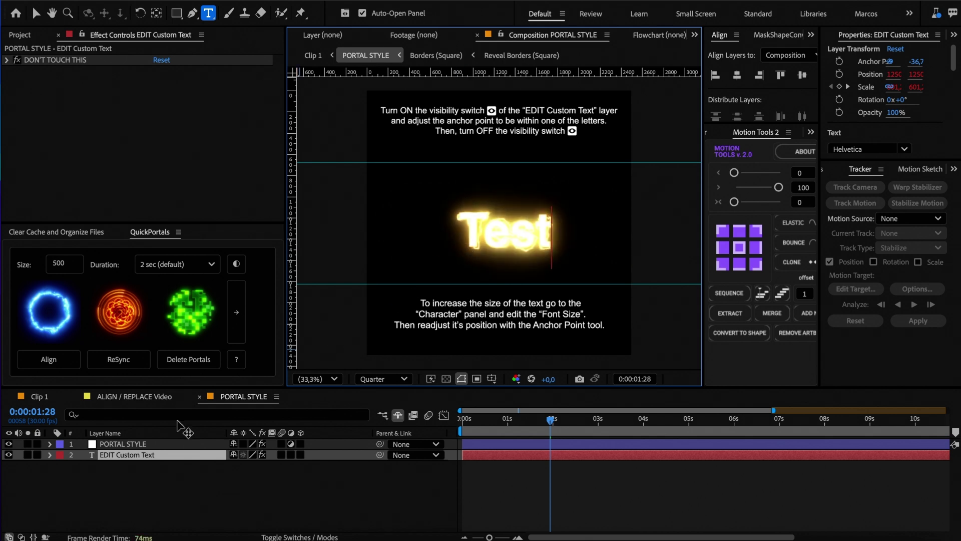
{"action": "left_click", "coordinate": [7, 455]}
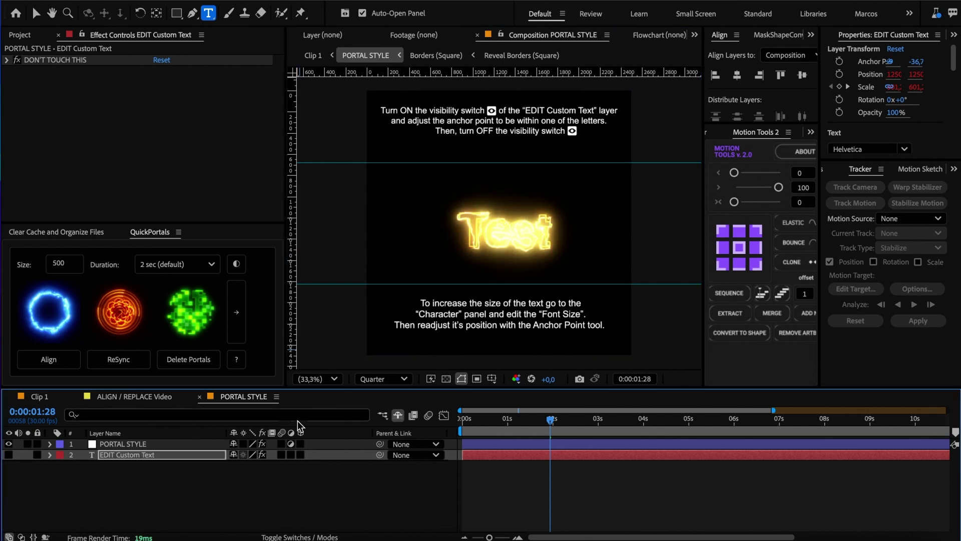
Turn off the portal glow, play the Test outline animation, and reveal the text layer's opacity.
{"action": "key", "text": "ctrl+Up"}
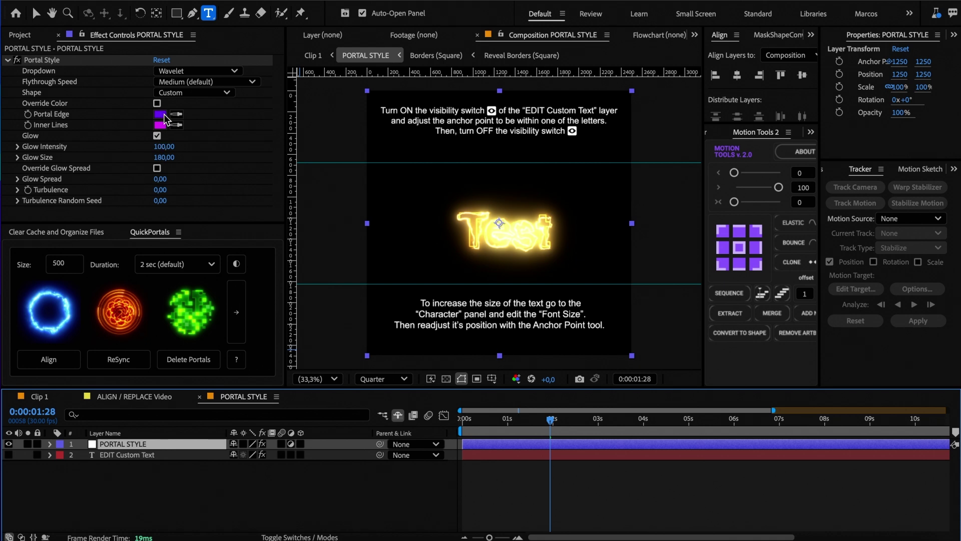
{"action": "left_click", "coordinate": [157, 136]}
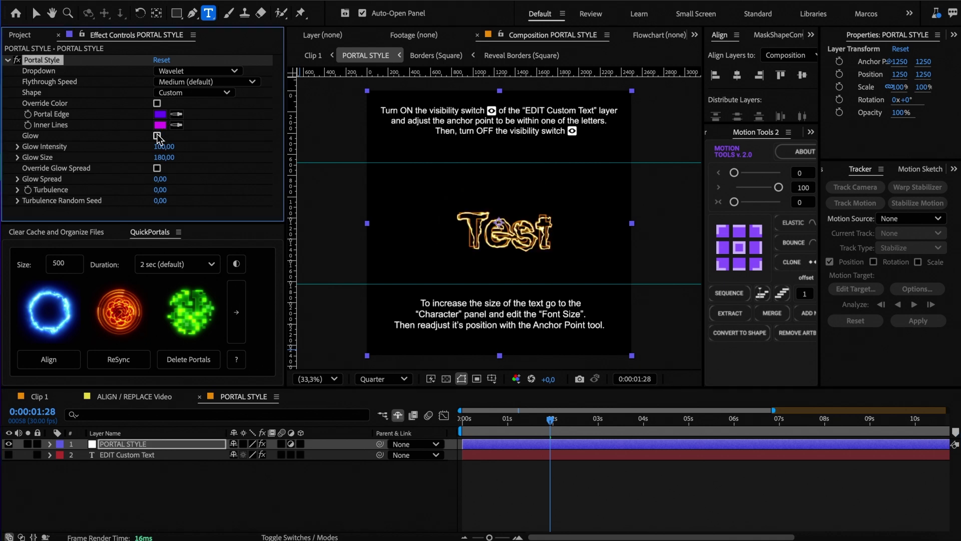
{"action": "left_click", "coordinate": [479, 420]}
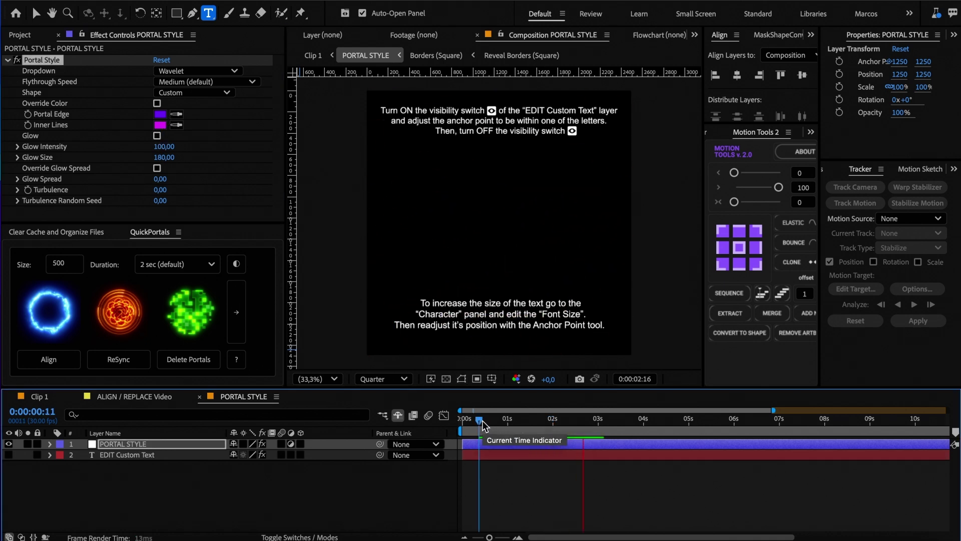
{"action": "key", "text": "space"}
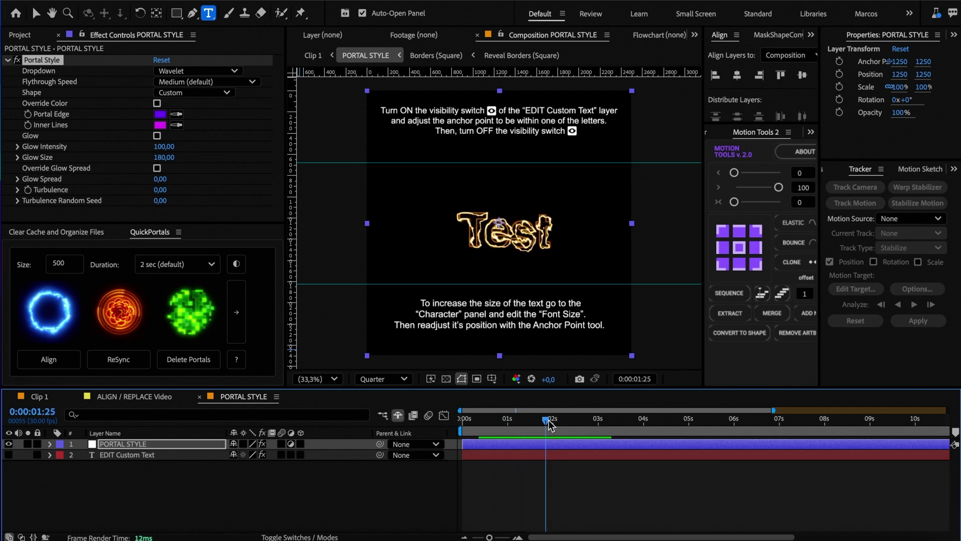
{"action": "left_click_drag", "start_coordinate": [580, 425], "coordinate": [556, 423]}
{"action": "key", "text": "ctrl+Down"}
{"action": "key", "text": "t"}
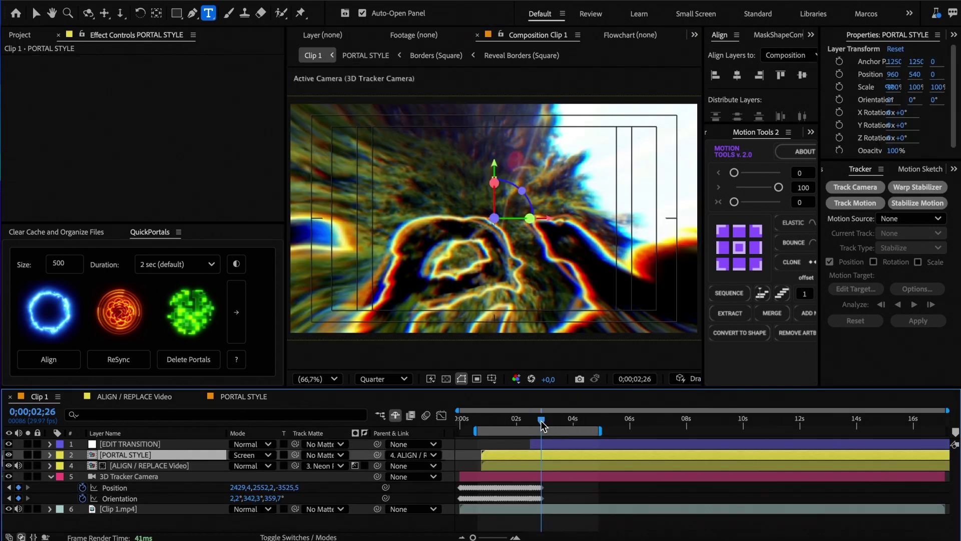
Step through the portal frames, select the Pan Behind tool, and fit the composition in the viewer.
{"action": "left_click_drag", "start_coordinate": [535, 425], "coordinate": [567, 420]}
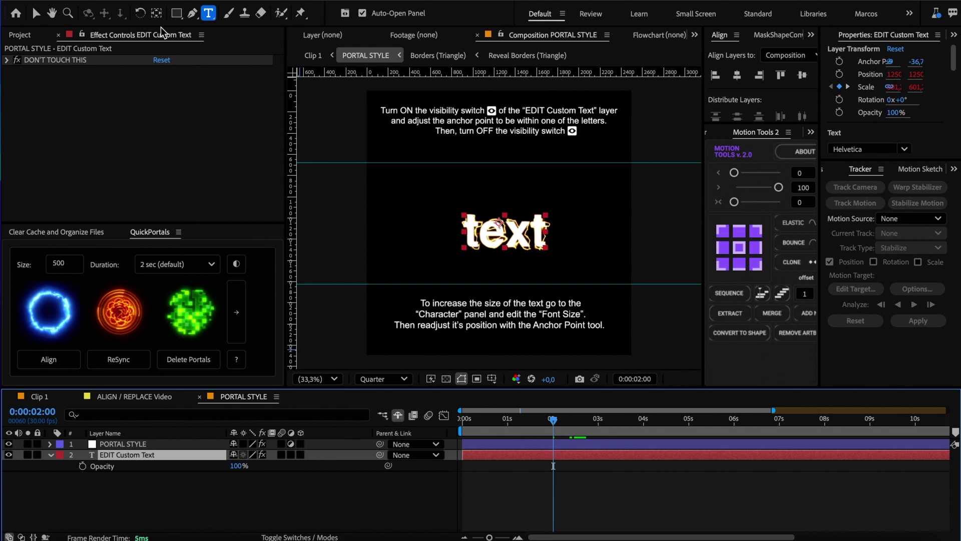
{"action": "left_click", "coordinate": [157, 17]}
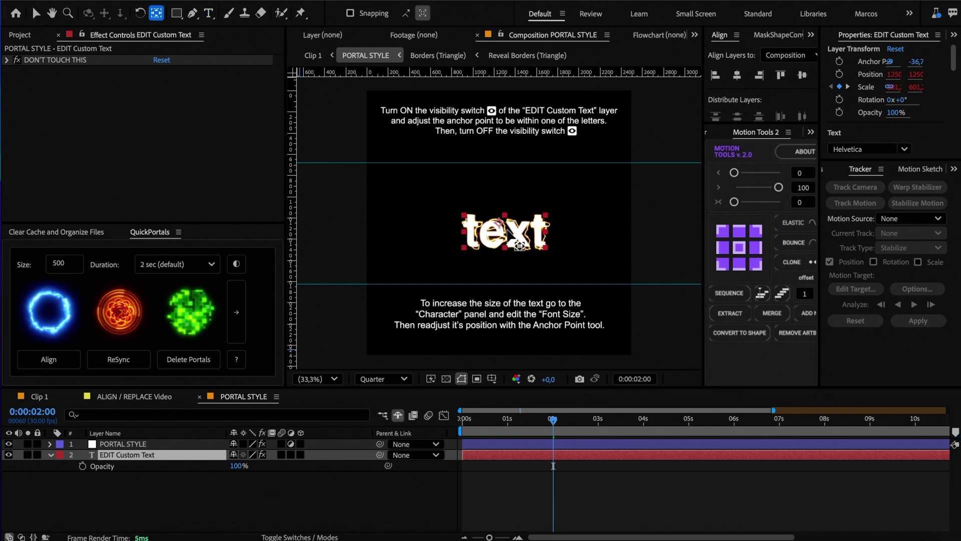
{"action": "scroll", "coordinate": [508, 230], "scroll_direction": "up", "scroll_amount": 1}
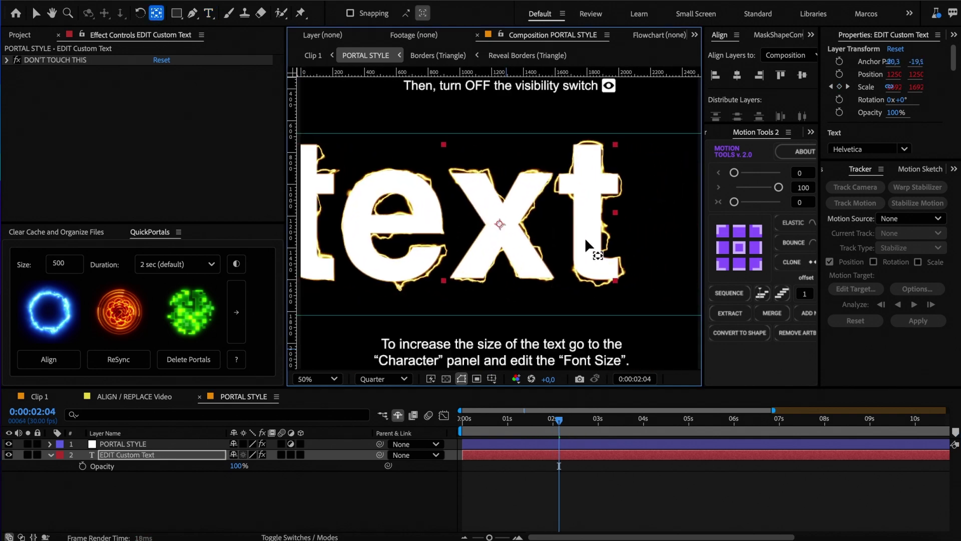
{"action": "left_click", "coordinate": [321, 379]}
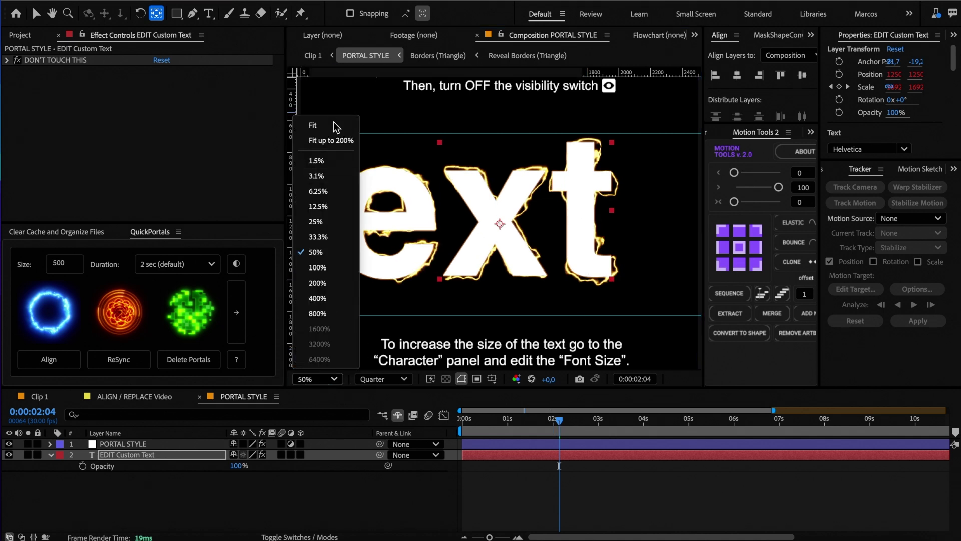
{"action": "left_click", "coordinate": [334, 127]}
Preview the magenta text portal in PORTAL STYLE and over the Clip 1 drone footage.
{"action": "left_click_drag", "start_coordinate": [525, 417], "coordinate": [508, 430]}
{"action": "key", "text": "space"}
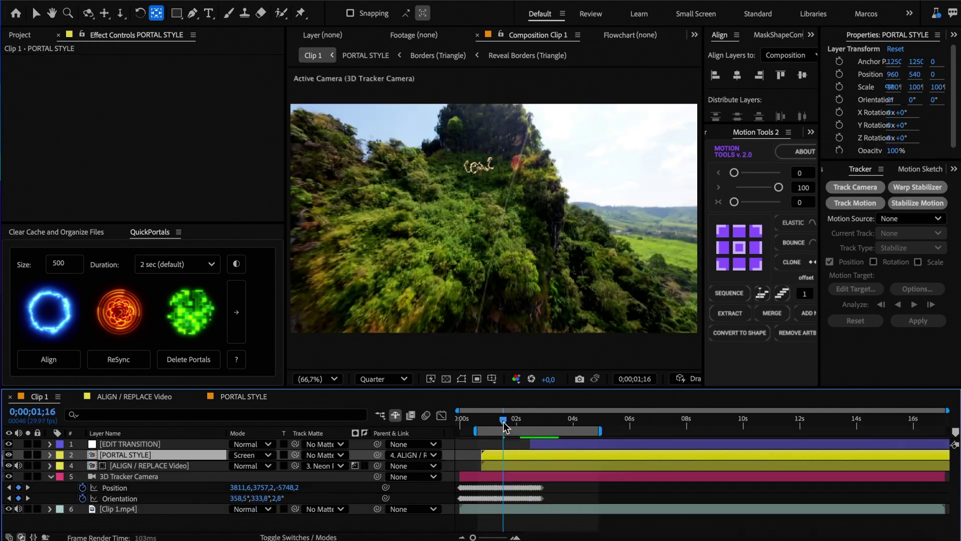
{"action": "key", "text": "space"}
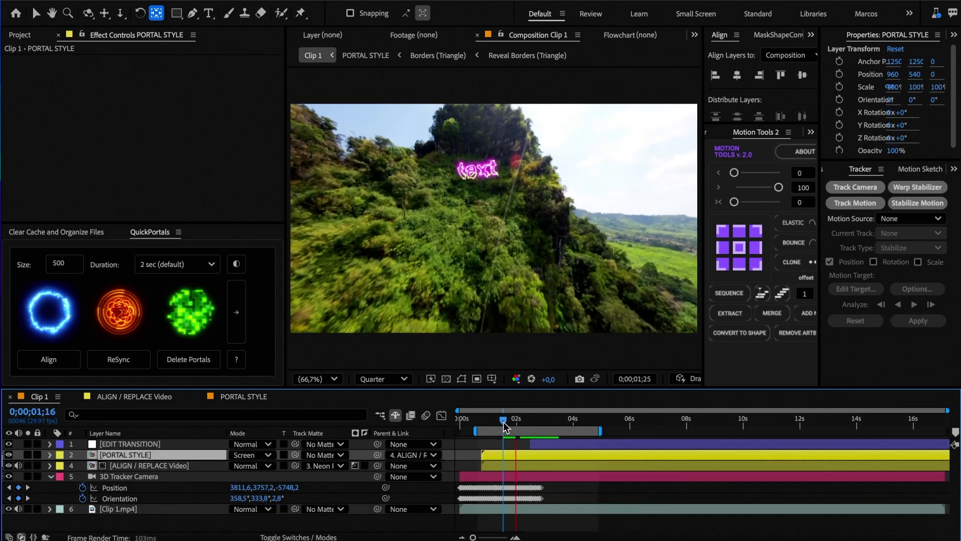
{"action": "left_click_drag", "start_coordinate": [503, 421], "coordinate": [538, 422]}
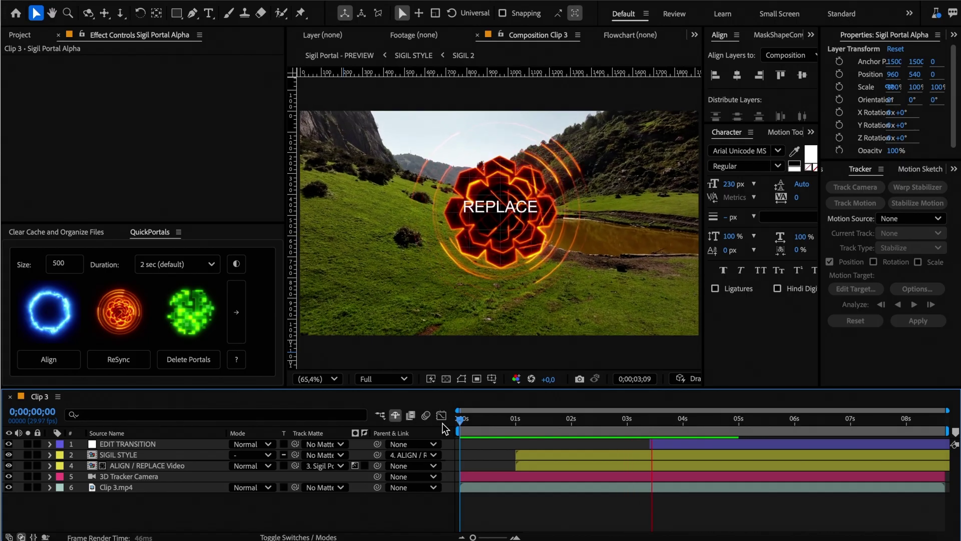
At the sigil frame, open the SIGIL STYLE precomp and try the Tesseract and Daredevil designs.
{"action": "left_click_drag", "start_coordinate": [460, 420], "coordinate": [657, 421]}
{"action": "double_click", "coordinate": [121, 454]}
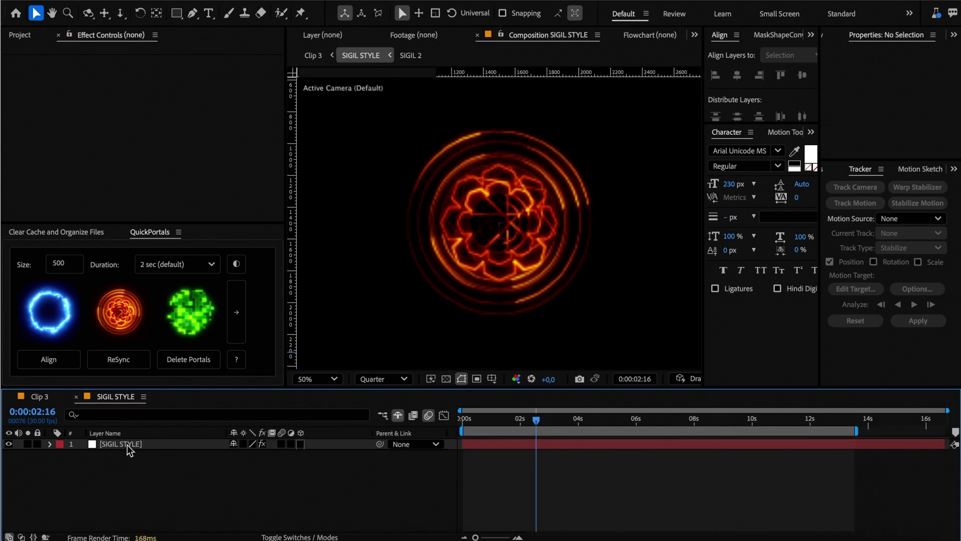
{"action": "left_click", "coordinate": [187, 73]}
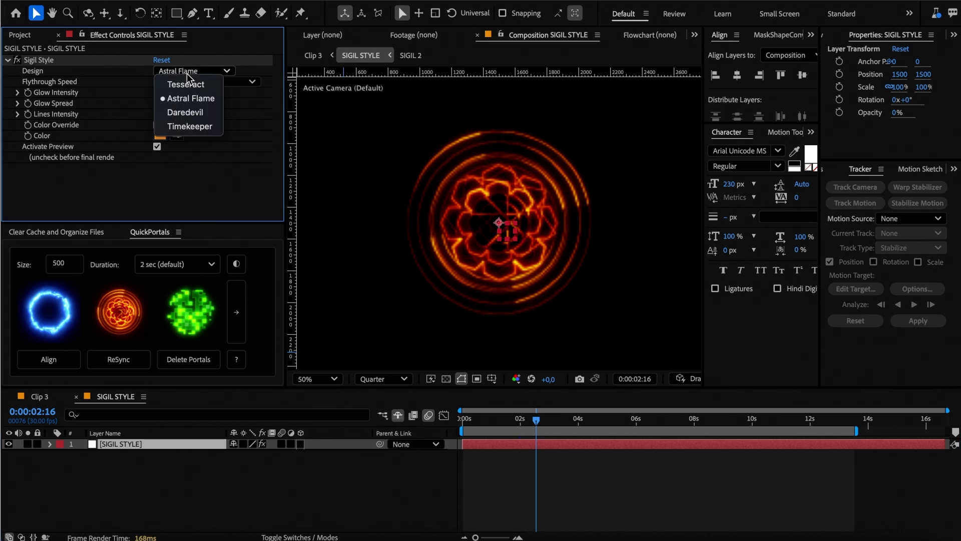
{"action": "left_click", "coordinate": [185, 85]}
{"action": "left_click", "coordinate": [191, 70]}
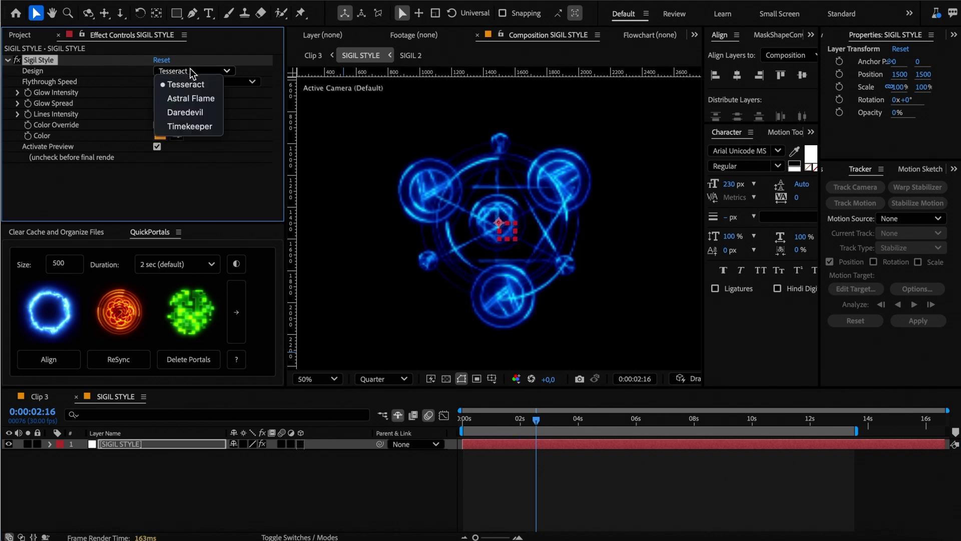
{"action": "left_click", "coordinate": [189, 110]}
{"action": "left_click", "coordinate": [189, 73]}
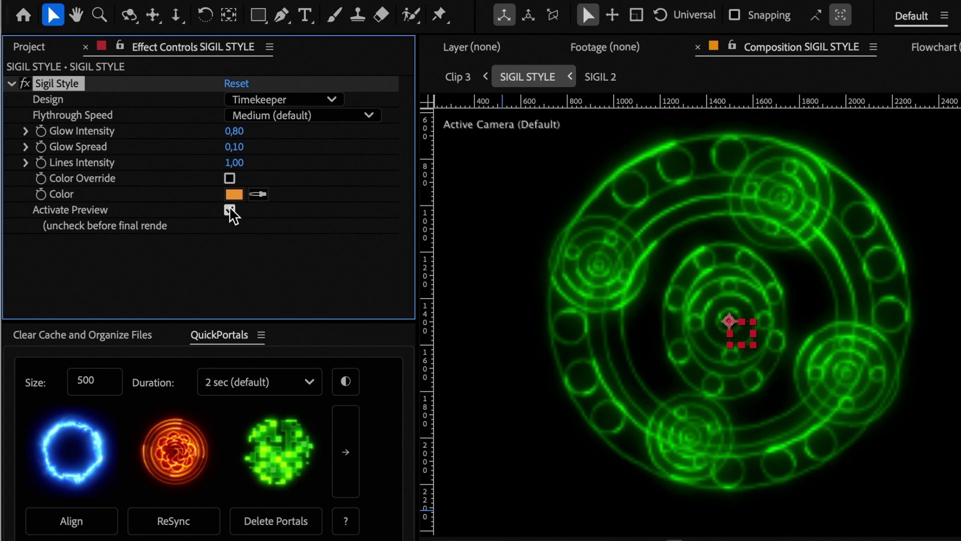
Play the sigil animation, toggling Activate Preview while zooming in and back out.
{"action": "left_click", "coordinate": [545, 530]}
{"action": "key", "text": "space"}
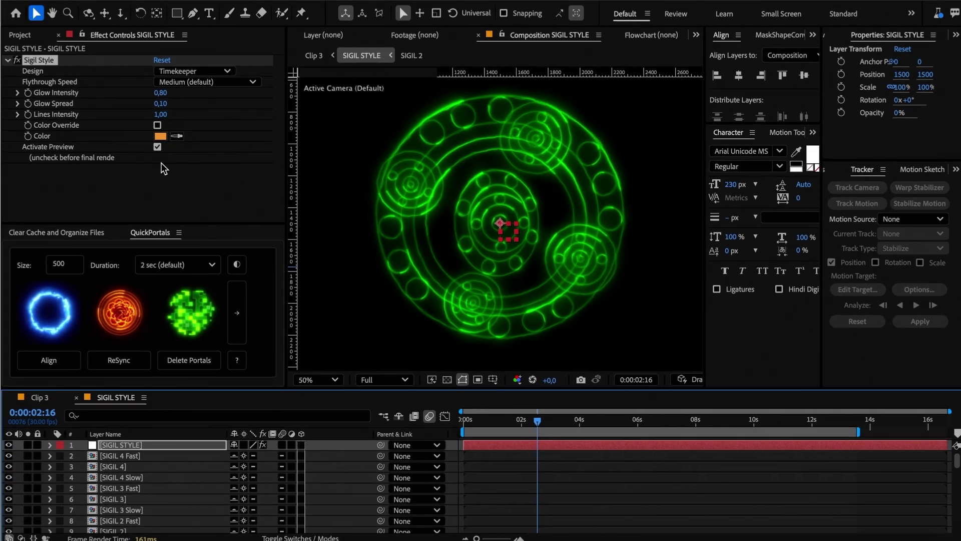
{"action": "left_click", "coordinate": [157, 147]}
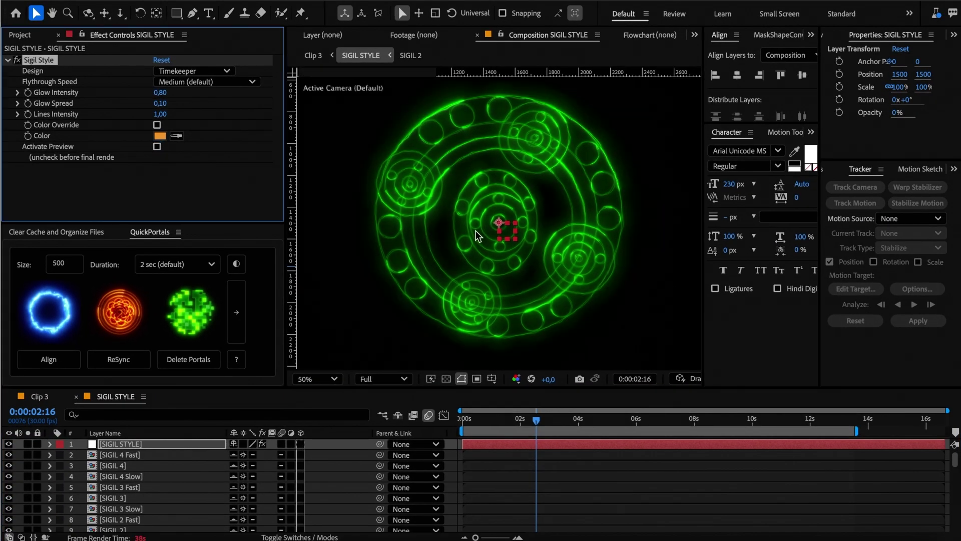
{"action": "key", "text": "period"}
{"action": "key", "text": "period"}
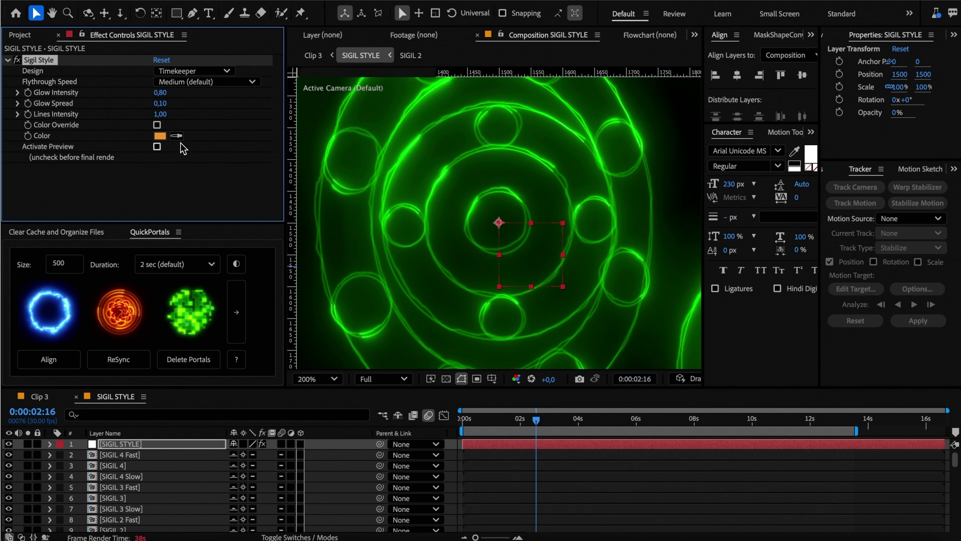
{"action": "left_click", "coordinate": [157, 147]}
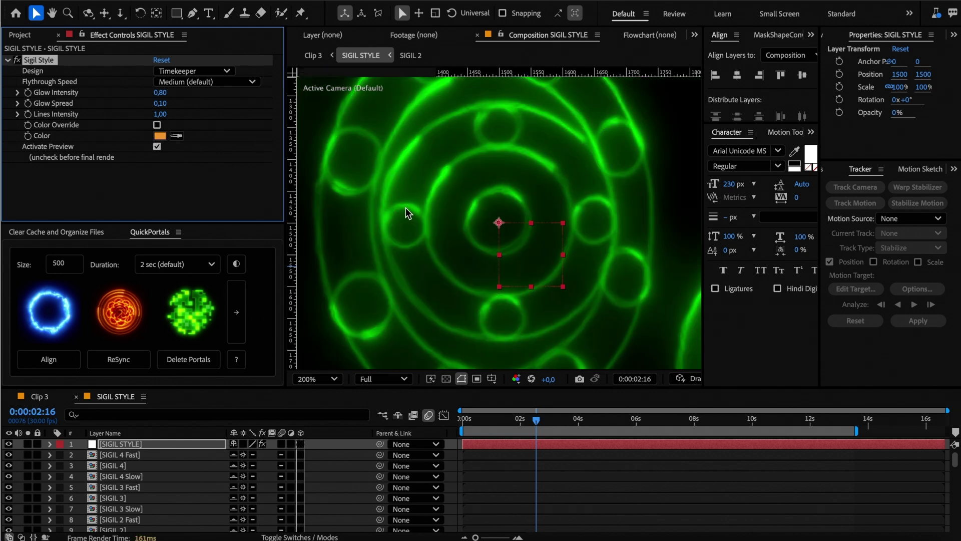
{"action": "key", "text": "comma"}
{"action": "key", "text": "comma"}
{"action": "key", "text": "comma"}
{"action": "key", "text": "comma"}
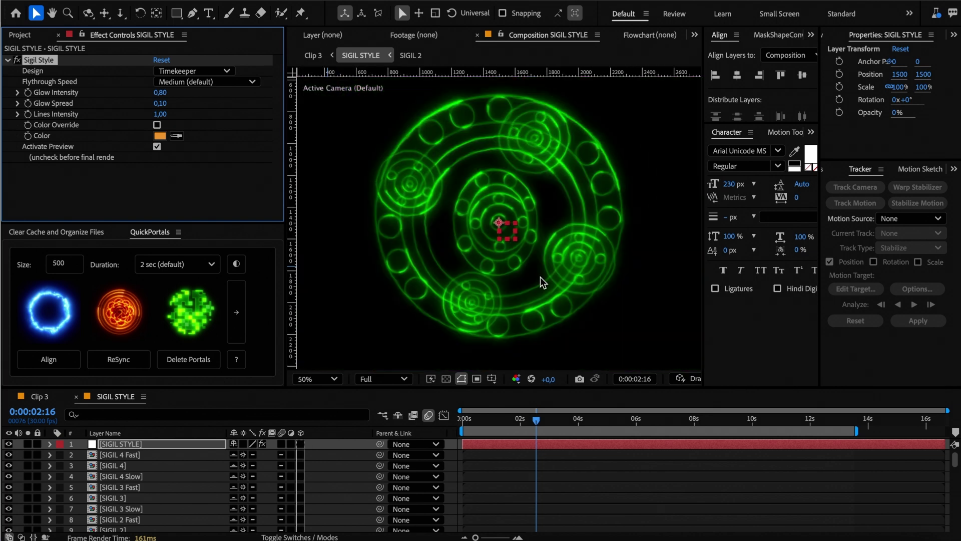
Turn on Color Override with a blue colour and set the sigil design to Tesseract.
{"action": "left_click", "coordinate": [157, 147]}
{"action": "left_click", "coordinate": [157, 125]}
{"action": "left_click", "coordinate": [159, 136]}
{"action": "left_click", "coordinate": [605, 196]}
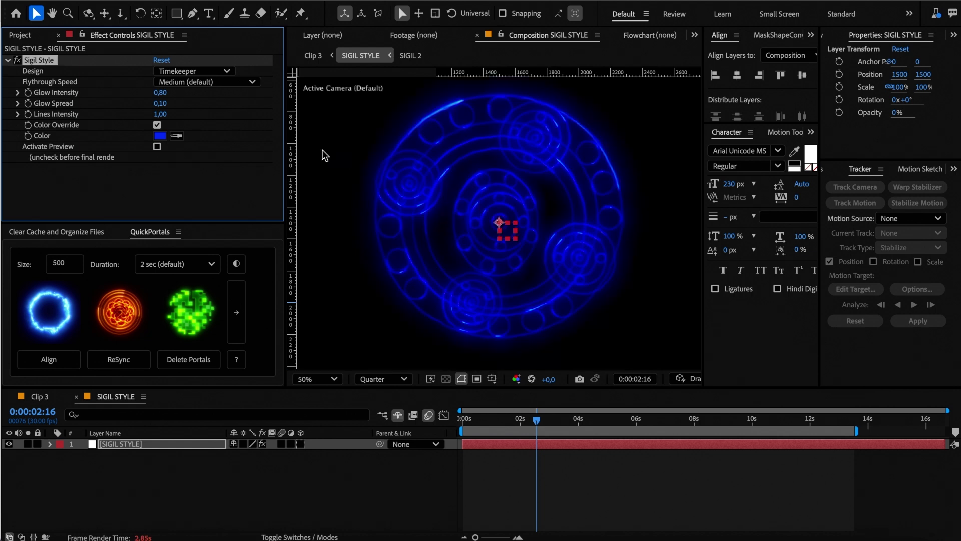
{"action": "left_click", "coordinate": [158, 125]}
{"action": "left_click", "coordinate": [193, 70]}
{"action": "left_click", "coordinate": [170, 80]}
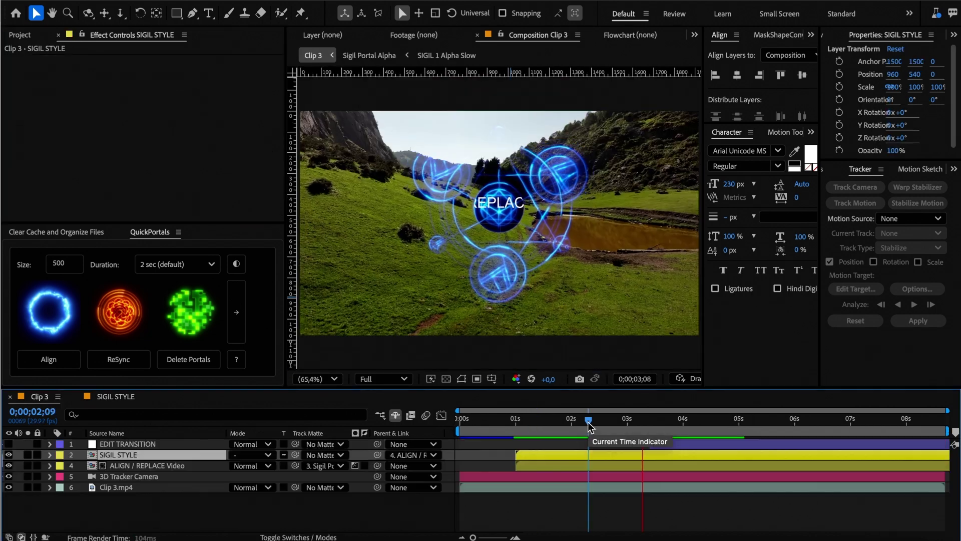
At about 4 seconds into Clip 3, set the SIGIL STYLE Flythrough Speed to Fast.
{"action": "left_click_drag", "start_coordinate": [588, 422], "coordinate": [669, 422]}
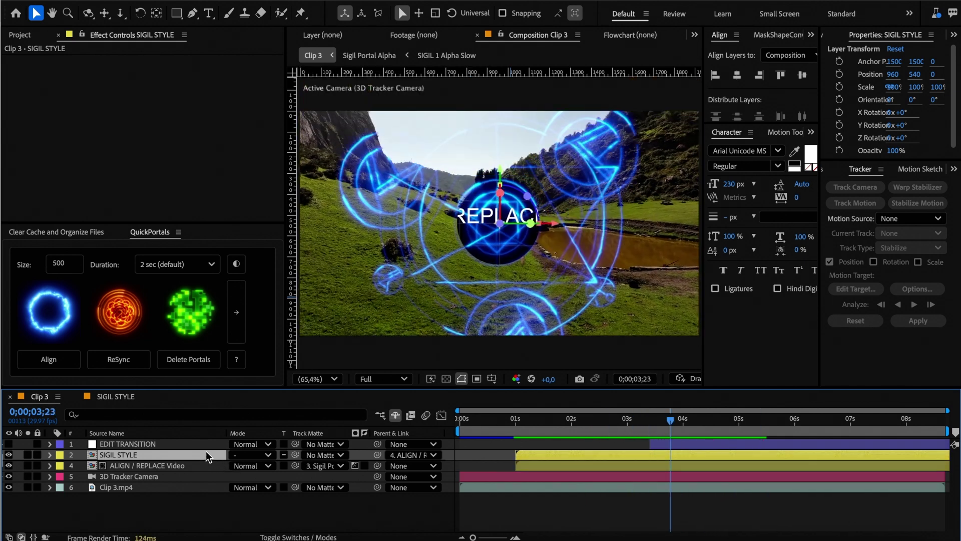
{"action": "double_click", "coordinate": [206, 451]}
{"action": "left_click", "coordinate": [177, 84]}
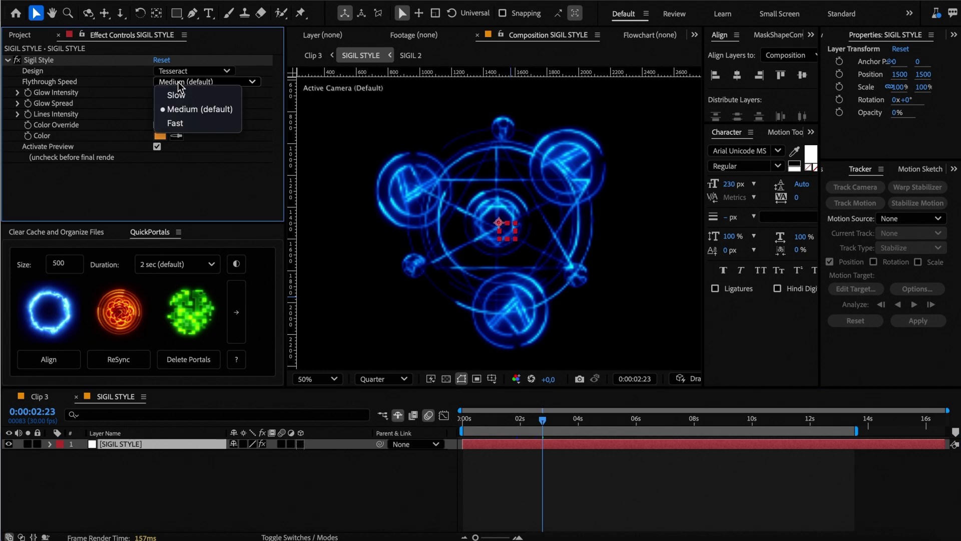
{"action": "left_click", "coordinate": [177, 125]}
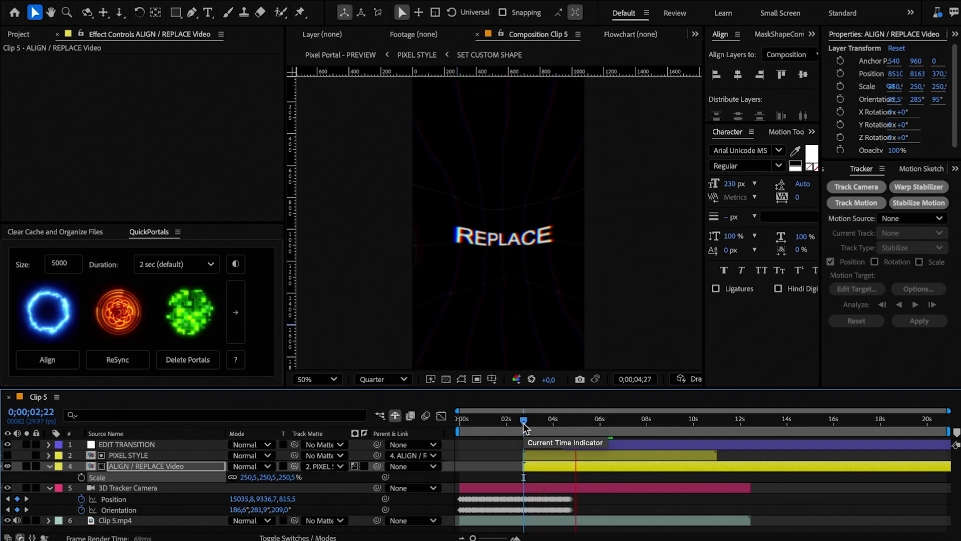
In the PIXEL STYLE precomp, select EDIT STYLE and raise the edge pixel size to 107.
{"action": "left_click_drag", "start_coordinate": [523, 423], "coordinate": [554, 427]}
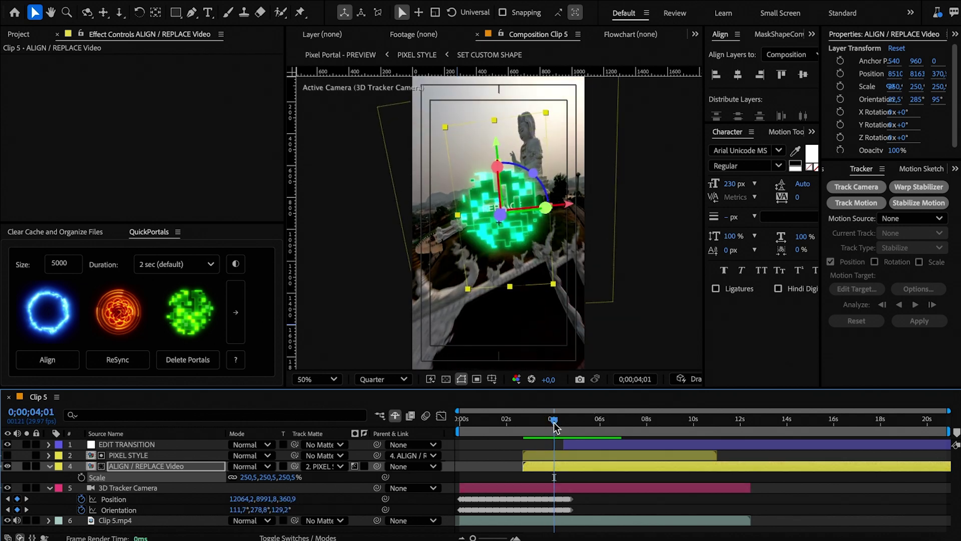
{"action": "double_click", "coordinate": [164, 455]}
{"action": "left_click", "coordinate": [160, 445]}
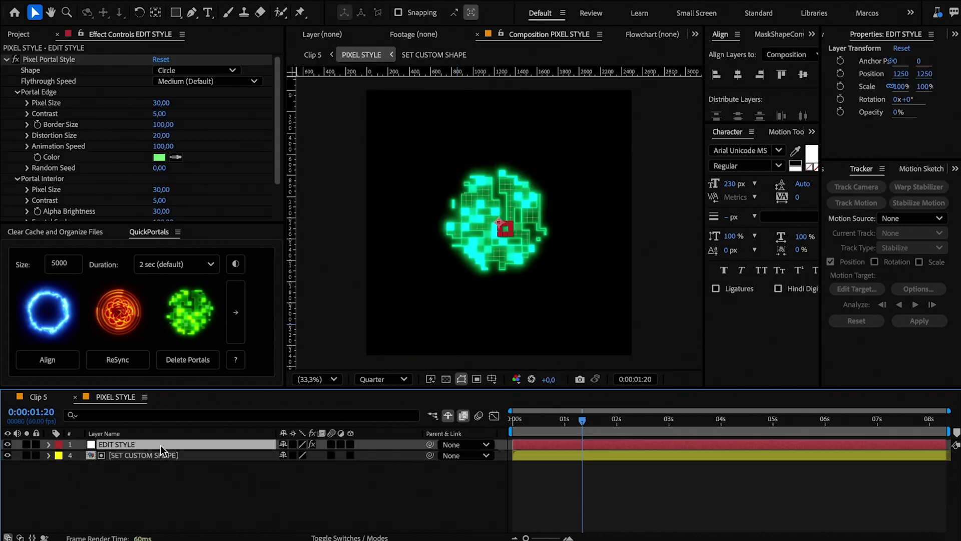
{"action": "left_click_drag", "start_coordinate": [166, 104], "coordinate": [205, 104]}
{"action": "left_click", "coordinate": [203, 81]}
{"action": "left_click", "coordinate": [202, 74]}
Try the Hexagon, Triangle, Square and Star portal shapes, then return to Circle.
{"action": "left_click", "coordinate": [200, 73]}
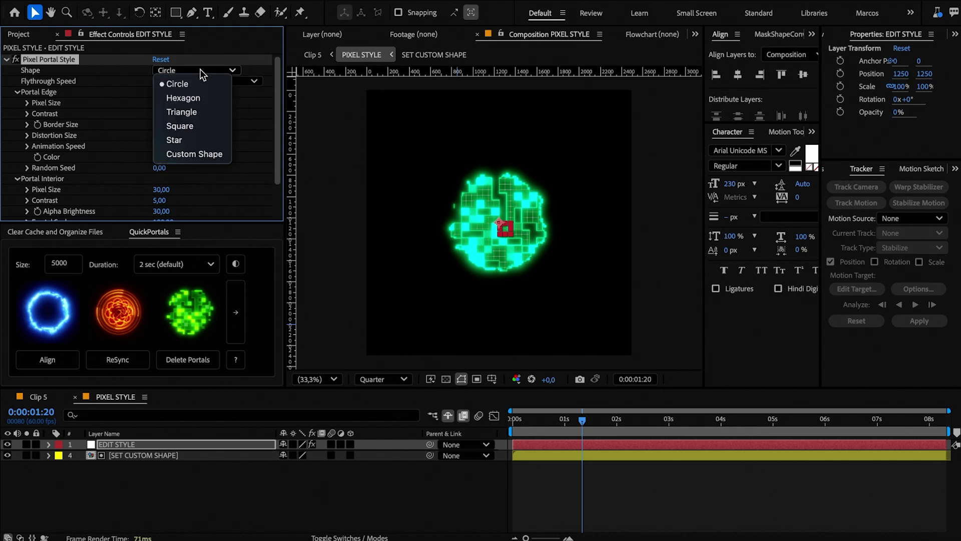
{"action": "left_click", "coordinate": [191, 95]}
{"action": "left_click_drag", "start_coordinate": [165, 137], "coordinate": [117, 139]}
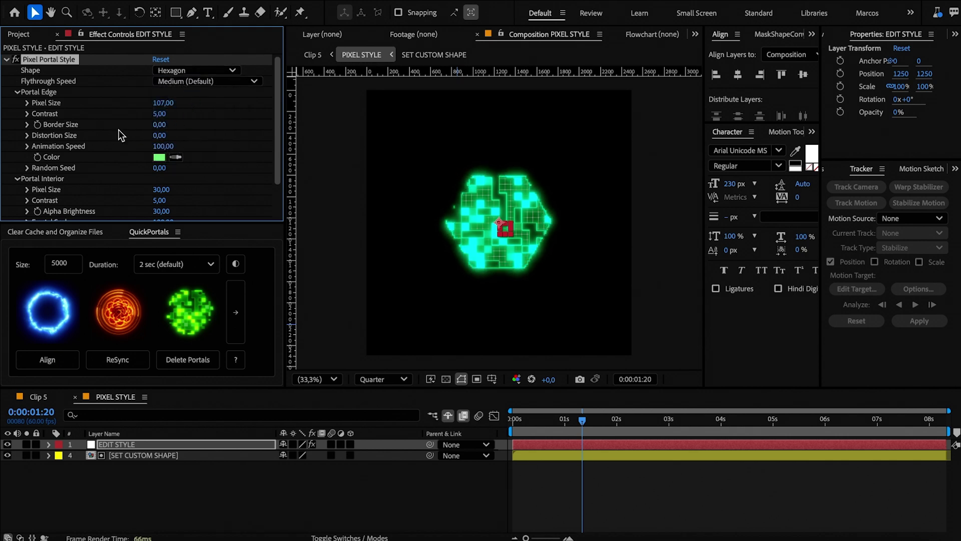
{"action": "left_click", "coordinate": [178, 116]}
{"action": "left_click", "coordinate": [185, 71]}
{"action": "left_click", "coordinate": [180, 127]}
{"action": "left_click", "coordinate": [181, 71]}
{"action": "left_click", "coordinate": [179, 140]}
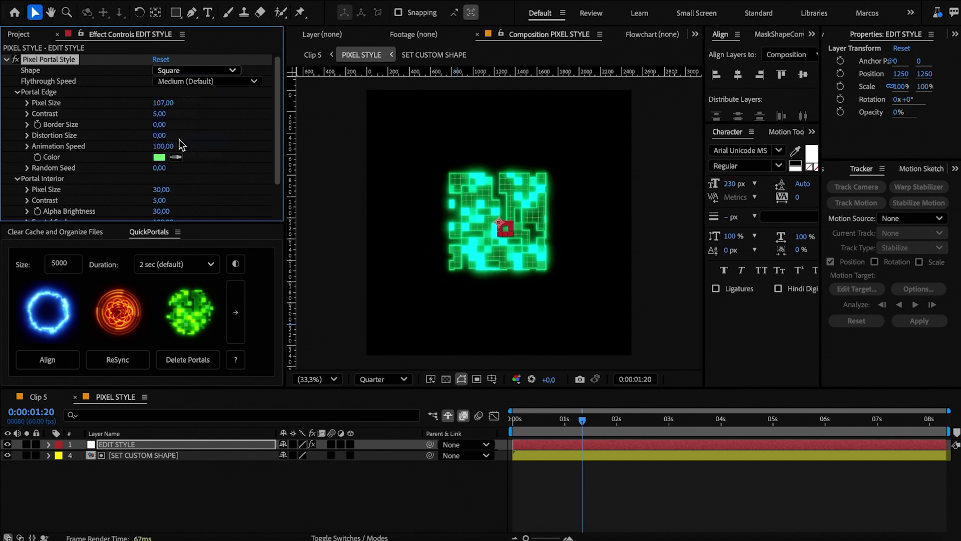
{"action": "left_click", "coordinate": [179, 72]}
{"action": "left_click", "coordinate": [177, 83]}
Set edge distortion to 236, interior pixel size to 46, and edge colour to 001CFF.
{"action": "left_click_drag", "start_coordinate": [160, 135], "coordinate": [223, 111]}
{"action": "left_click_drag", "start_coordinate": [162, 189], "coordinate": [180, 189]}
{"action": "left_click", "coordinate": [160, 156]}
{"action": "type", "text": "001CFF"}
{"action": "left_click", "coordinate": [606, 198]}
{"action": "scroll", "coordinate": [220, 140], "scroll_direction": "down", "scroll_amount": 1}
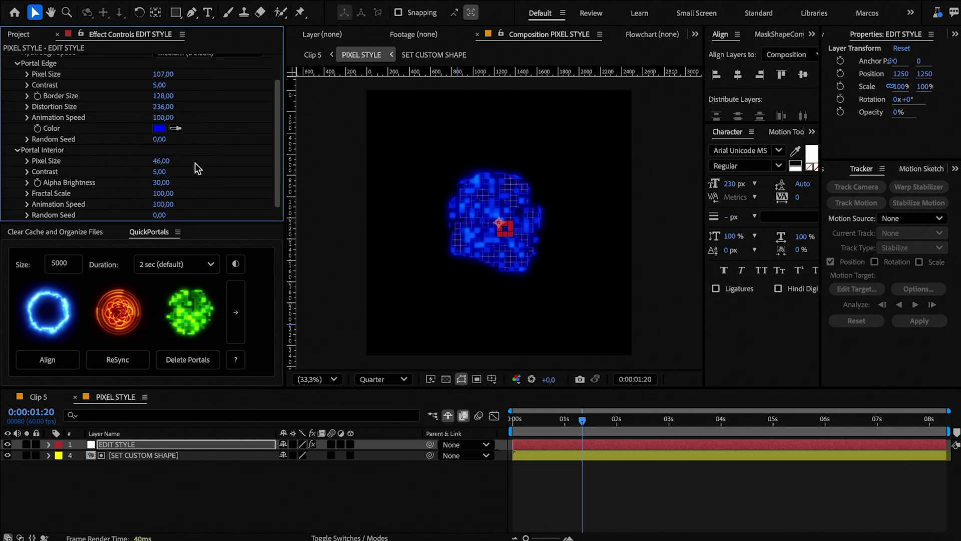
{"action": "scroll", "coordinate": [195, 163], "scroll_direction": "up", "scroll_amount": 1}
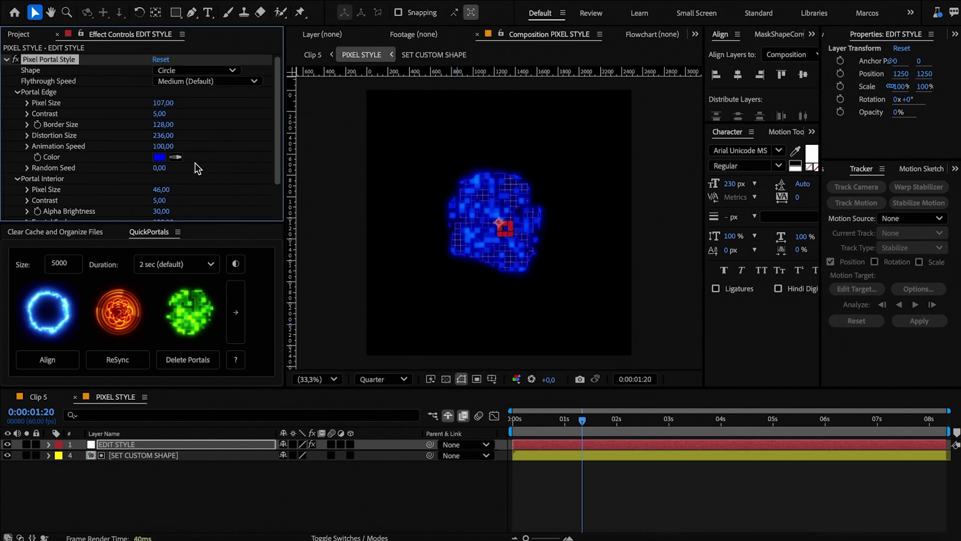
Reset the Pixel Portal Style and set its Shape to Custom Shape.
{"action": "left_click", "coordinate": [161, 59]}
{"action": "left_click", "coordinate": [175, 70]}
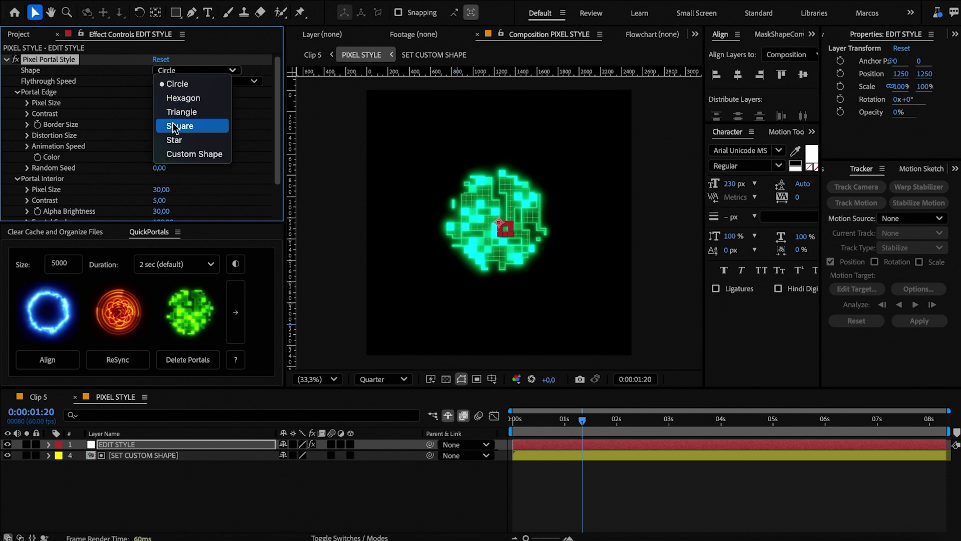
{"action": "left_click", "coordinate": [177, 155]}
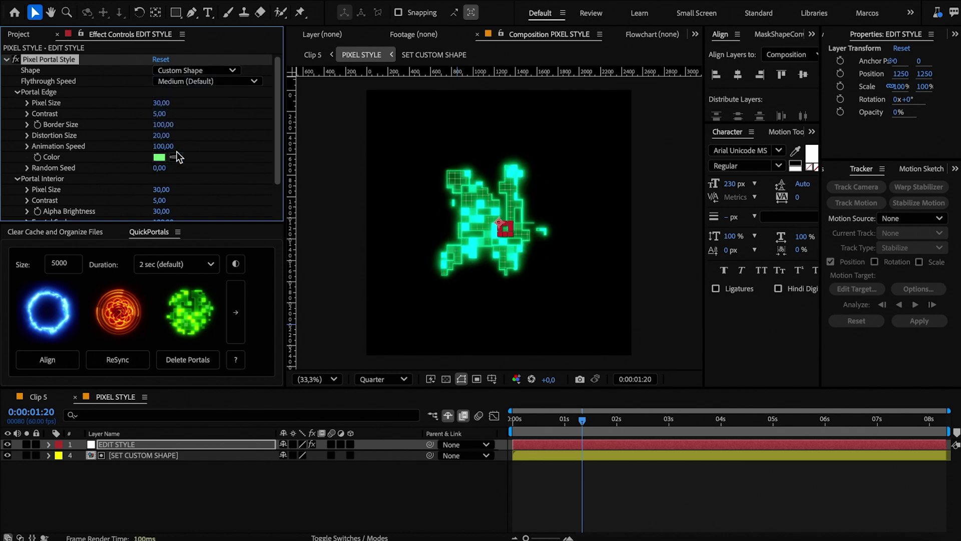
In the SET CUSTOM SHAPE precomp, delete the star mask from the custom-mask layer.
{"action": "double_click", "coordinate": [166, 455]}
{"action": "left_click", "coordinate": [168, 445]}
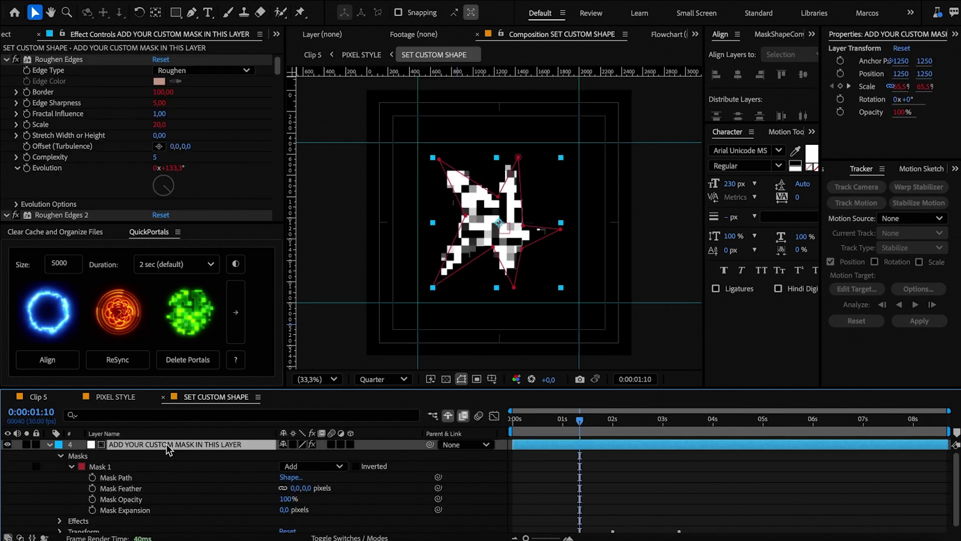
{"action": "left_click", "coordinate": [109, 467]}
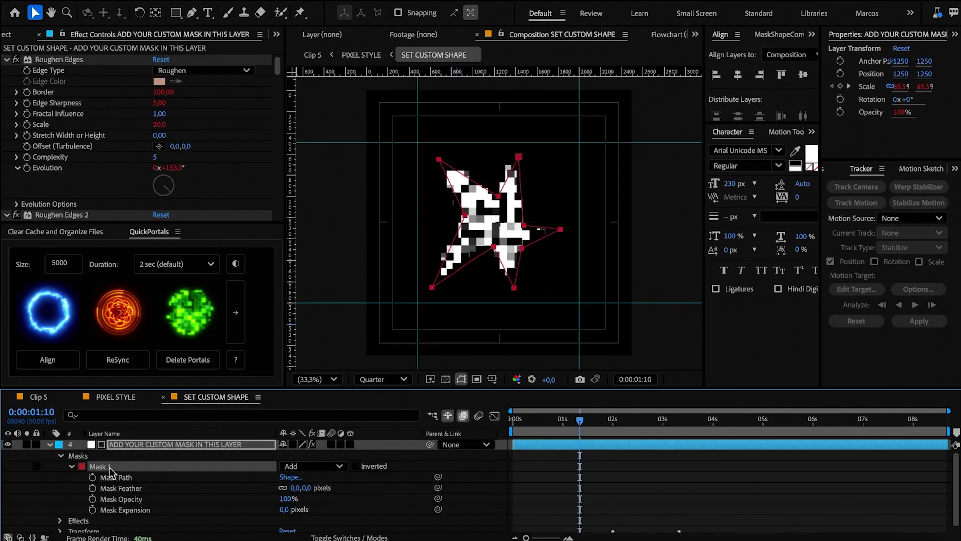
{"action": "key", "text": "Delete"}
Draw a six-point bow-tie test mask with the Pen tool (G).
{"action": "key", "text": "g"}
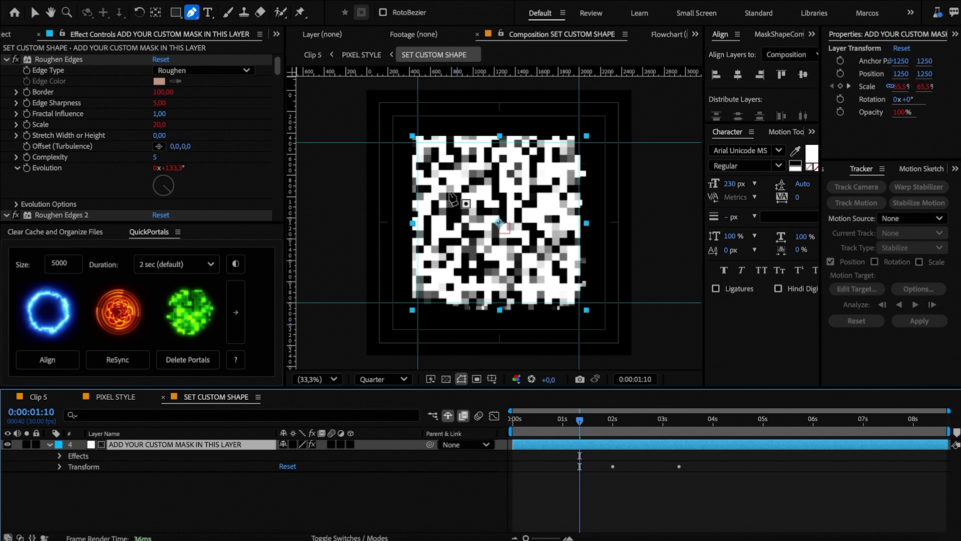
{"action": "left_click", "coordinate": [441, 175]}
{"action": "left_click", "coordinate": [441, 264]}
{"action": "left_click", "coordinate": [496, 225]}
{"action": "left_click", "coordinate": [560, 267]}
{"action": "left_click", "coordinate": [561, 176]}
{"action": "left_click", "coordinate": [496, 204]}
{"action": "left_click", "coordinate": [441, 174]}
Look at Glitch Border via the flowchart, return, and delete the test mask.
{"action": "key", "text": "v"}
{"action": "key", "text": "Tab"}
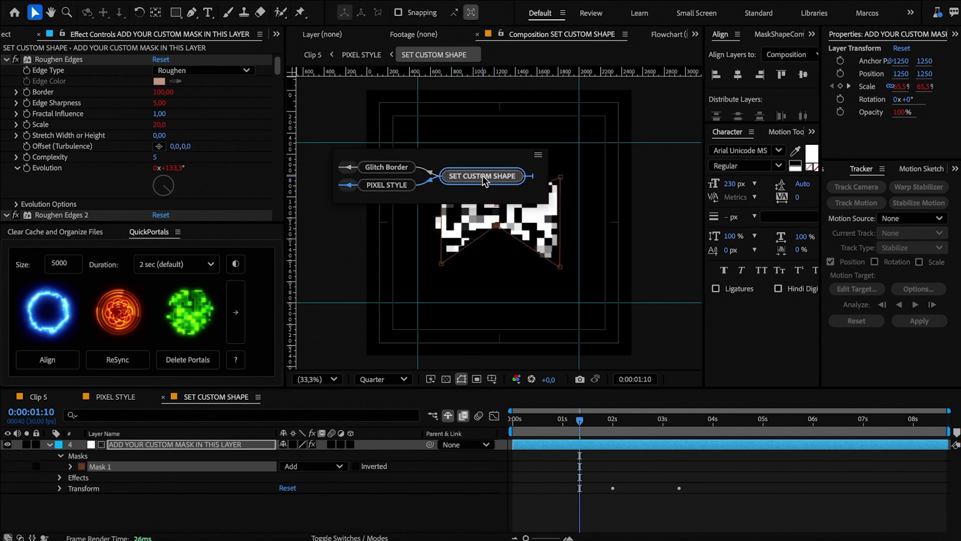
{"action": "left_click", "coordinate": [395, 167]}
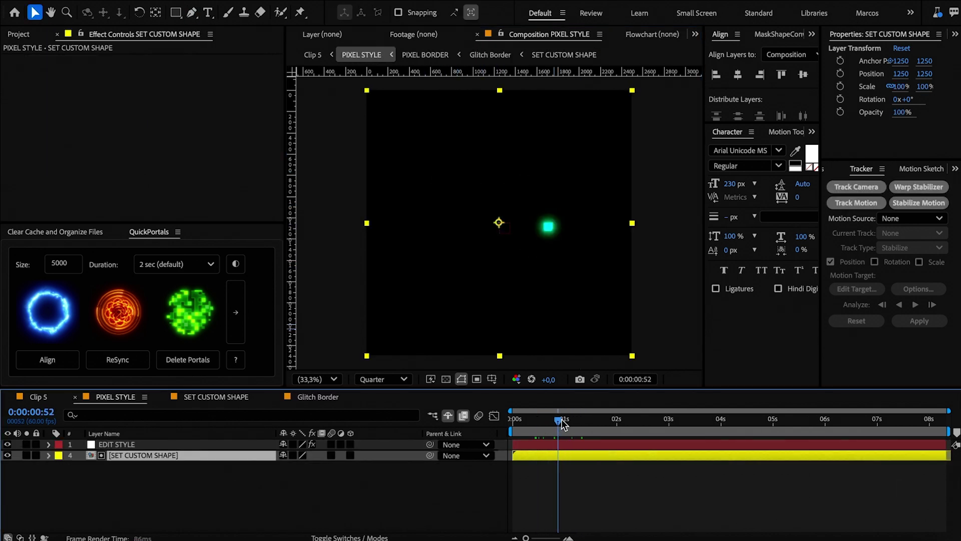
{"action": "left_click", "coordinate": [216, 396]}
{"action": "key", "text": "Delete"}
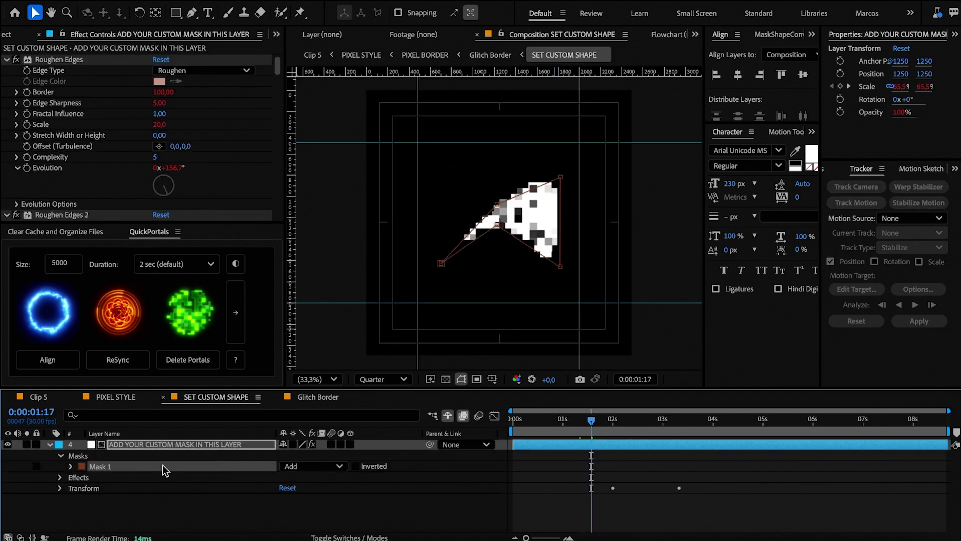
{"action": "double_click", "coordinate": [190, 464]}
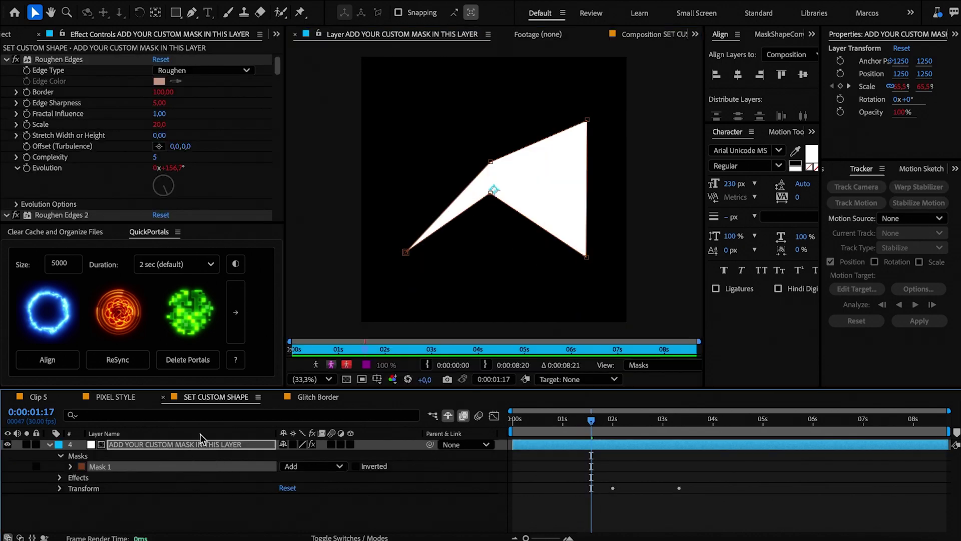
{"action": "key", "text": "Delete"}
Create a new Illustrator document and paste the Apple logo image onto it.
{"action": "left_click", "coordinate": [379, 536]}
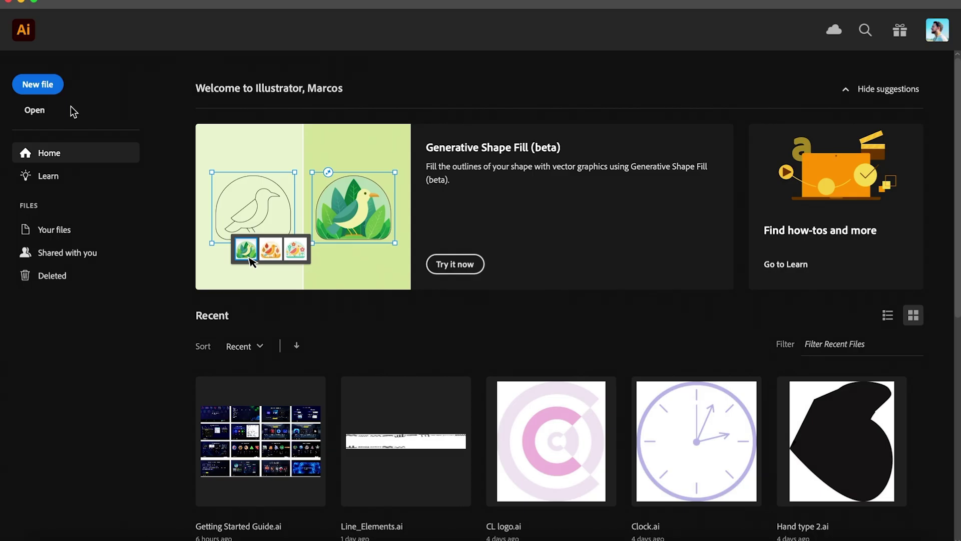
{"action": "left_click", "coordinate": [39, 84]}
{"action": "key", "text": "Return"}
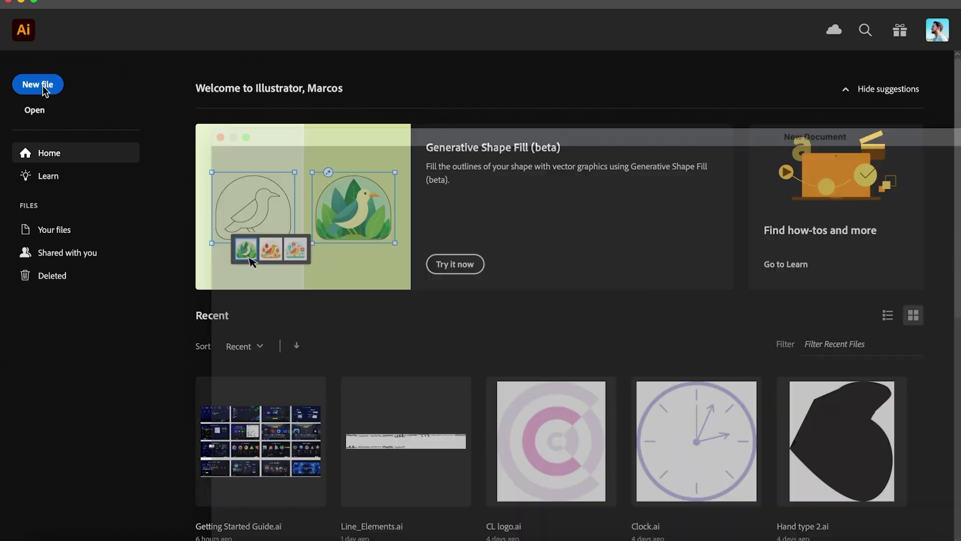
{"action": "key", "text": "super+v"}
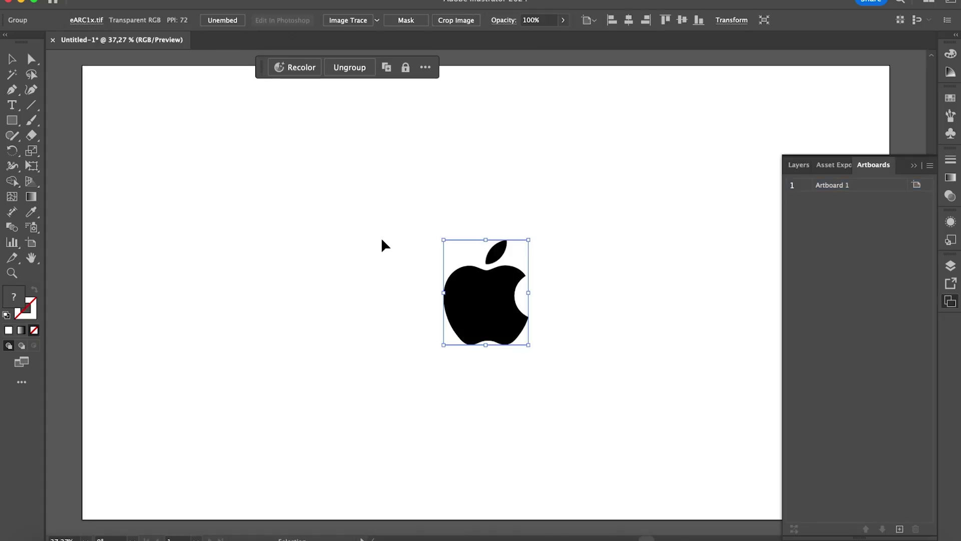
Trace the logo into vector paths with Object > Image Trace > Make and Expand.
{"action": "left_click", "coordinate": [146, 0]}
{"action": "mouse_move", "coordinate": [238, 482]}
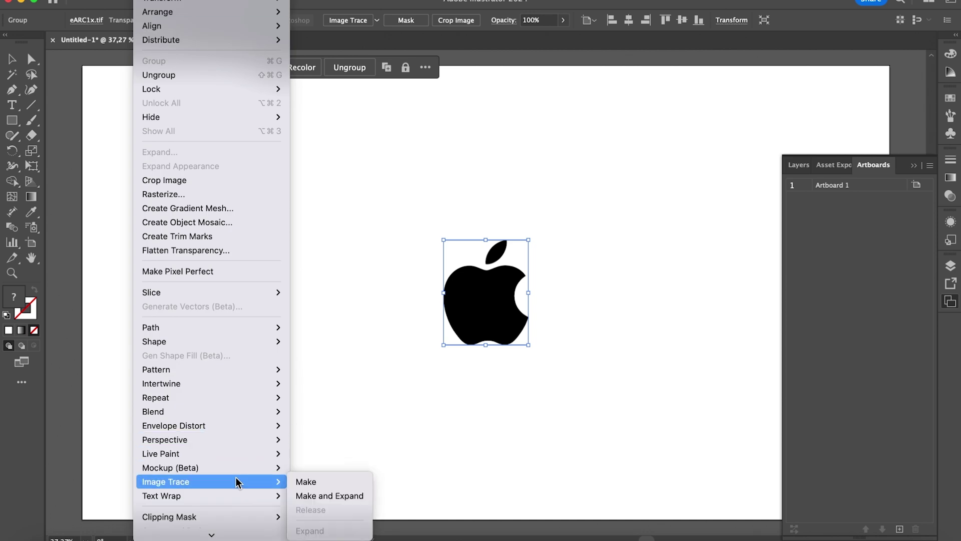
{"action": "left_click", "coordinate": [306, 496]}
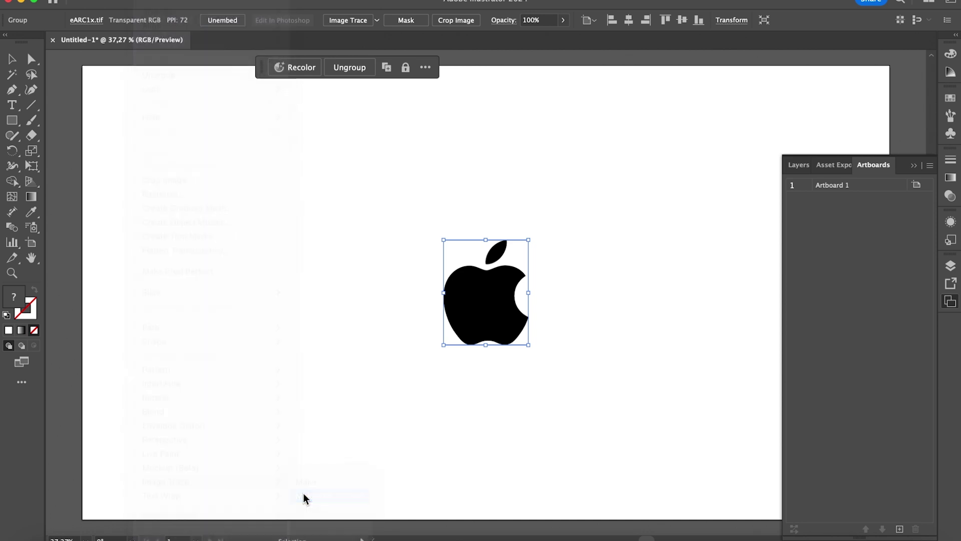
Zoom in and select the apple's leaf and body paths with Direct Selection.
{"action": "left_click", "coordinate": [414, 338]}
{"action": "key", "text": "z"}
{"action": "left_click_drag", "start_coordinate": [492, 352], "coordinate": [583, 242]}
{"action": "key", "text": "a"}
{"action": "left_click", "coordinate": [505, 233]}
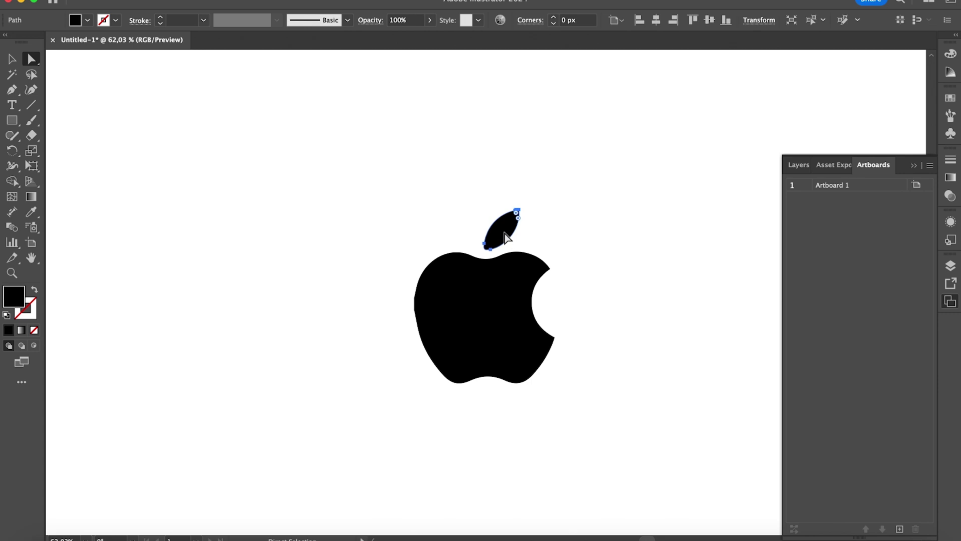
{"action": "left_click", "coordinate": [489, 286], "text": "shift"}
{"action": "key", "text": "v"}
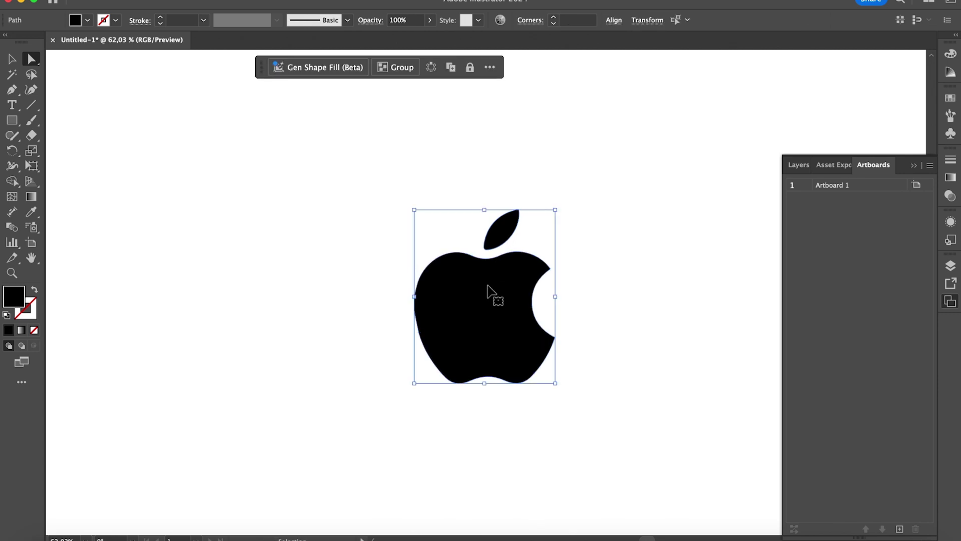
Paste the Apple paths as masks on the custom-mask layer and enlarge them.
{"action": "key", "text": "a"}
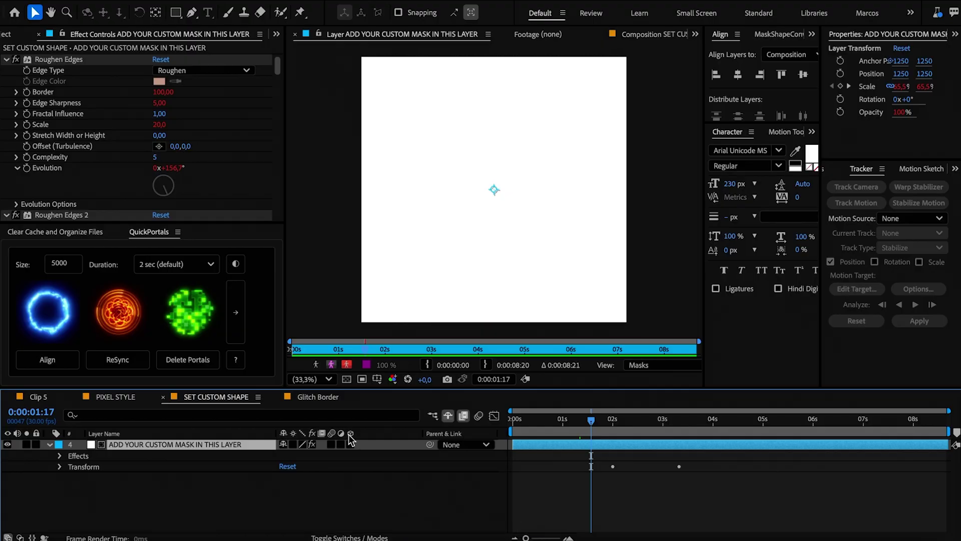
{"action": "key", "text": "ctrl+v"}
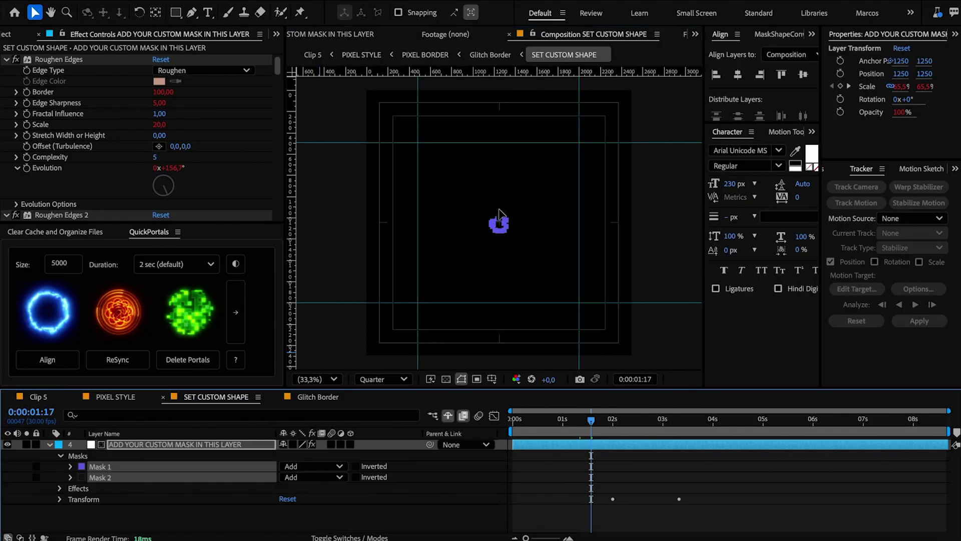
{"action": "left_click_drag", "start_coordinate": [551, 174], "coordinate": [568, 152]}
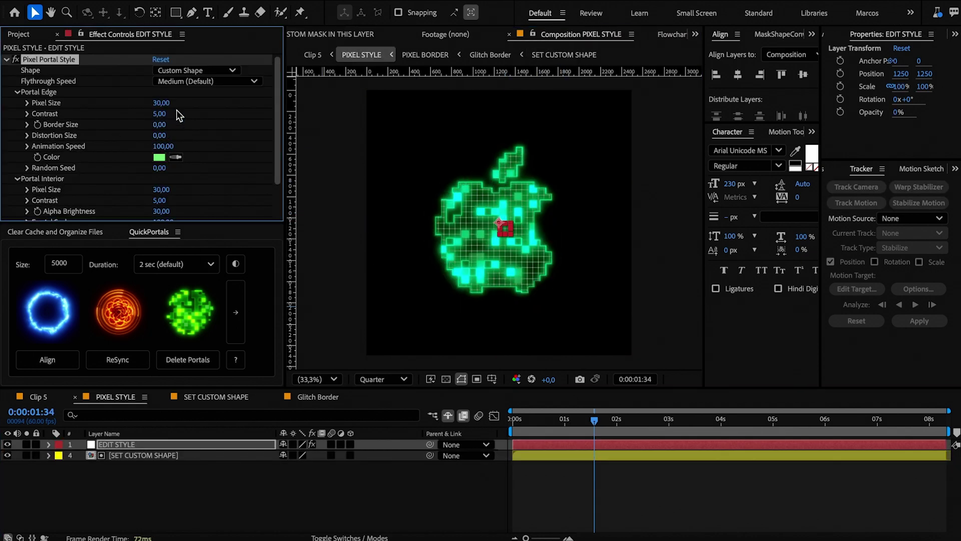
Preview the apple-shaped pixel portal from near the start.
{"action": "left_click", "coordinate": [527, 422]}
{"action": "key", "text": "space"}
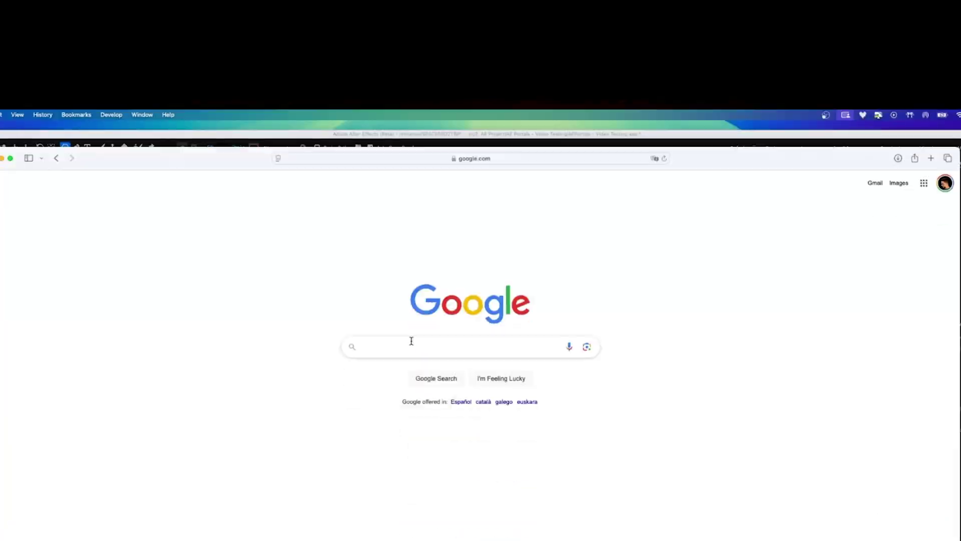
{"action": "left_click", "coordinate": [410, 339]}
Search 'unicode list', open symbl.cc, and copy the Armenian Eternity Sign U+058D.
{"action": "type", "text": "unicode list"}
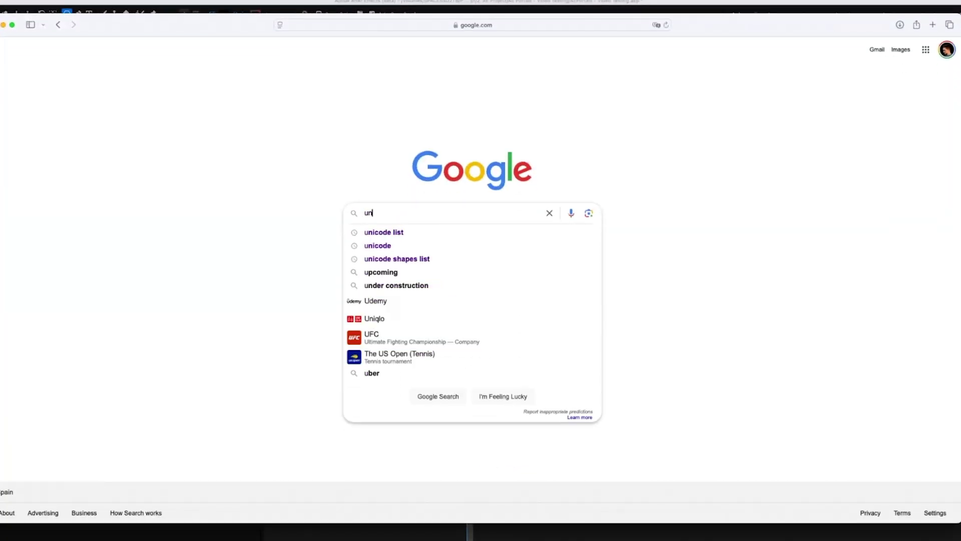
{"action": "key", "text": "Return"}
{"action": "left_click", "coordinate": [211, 291]}
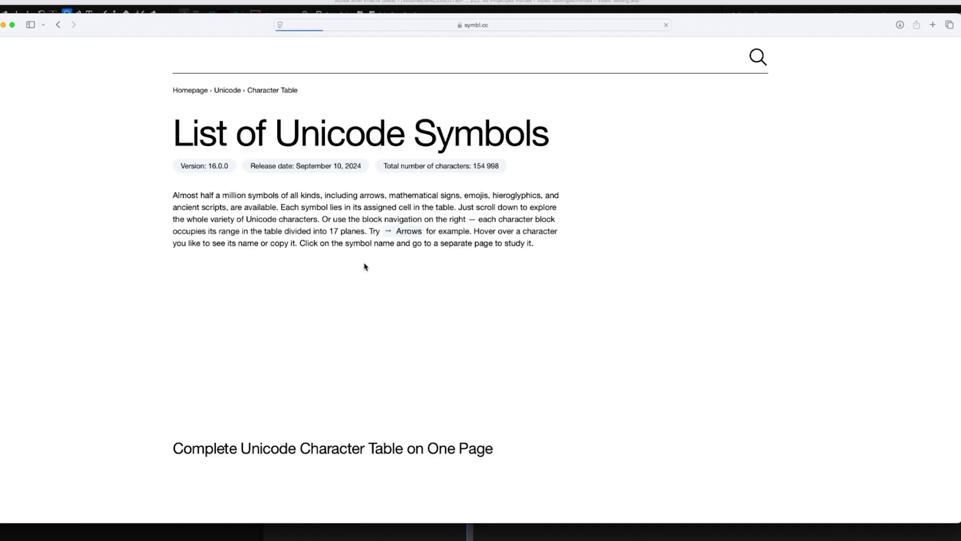
{"action": "scroll", "coordinate": [365, 266], "scroll_direction": "down", "scroll_amount": 20}
{"action": "scroll", "coordinate": [403, 210], "scroll_direction": "down", "scroll_amount": 20}
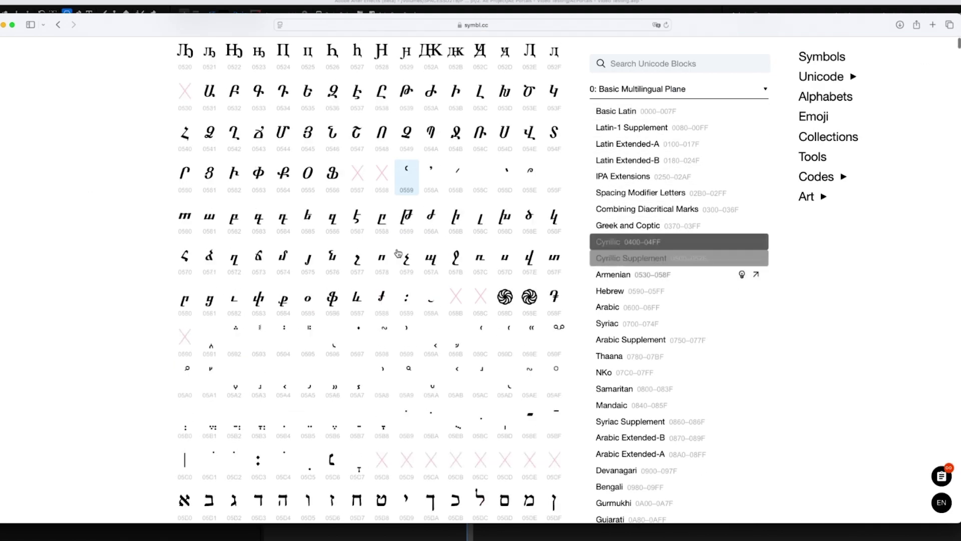
{"action": "scroll", "coordinate": [397, 251], "scroll_direction": "up", "scroll_amount": 9}
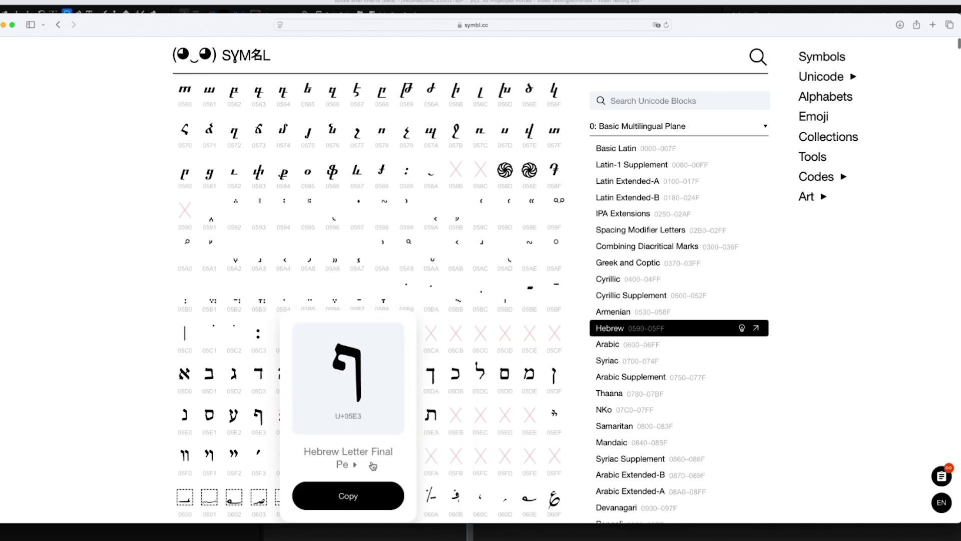
{"action": "scroll", "coordinate": [381, 382], "scroll_direction": "down", "scroll_amount": 15}
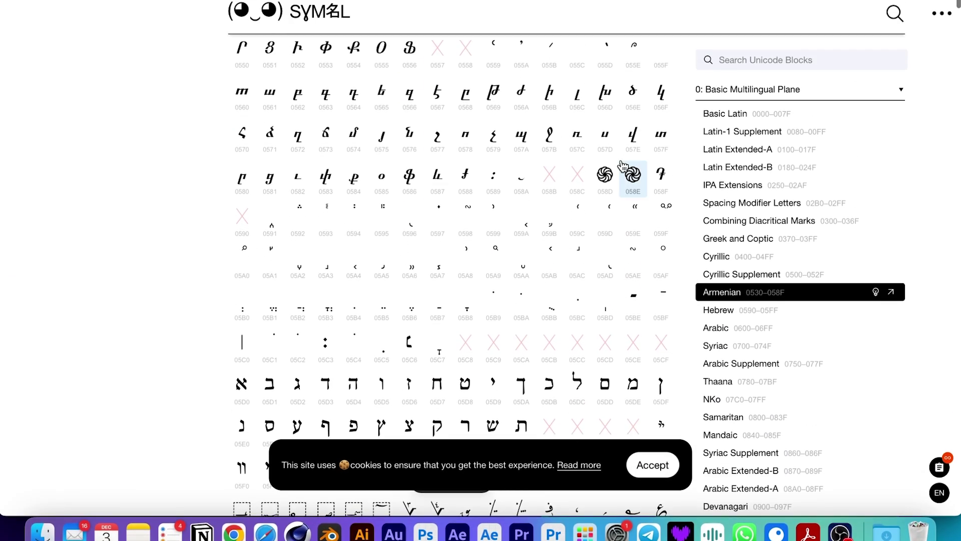
{"action": "left_click", "coordinate": [605, 175]}
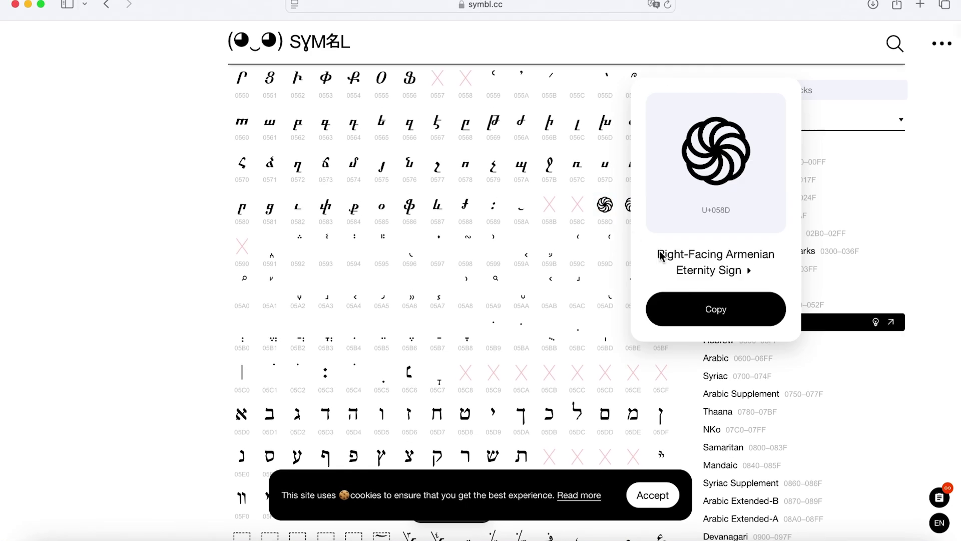
{"action": "left_click", "coordinate": [701, 279]}
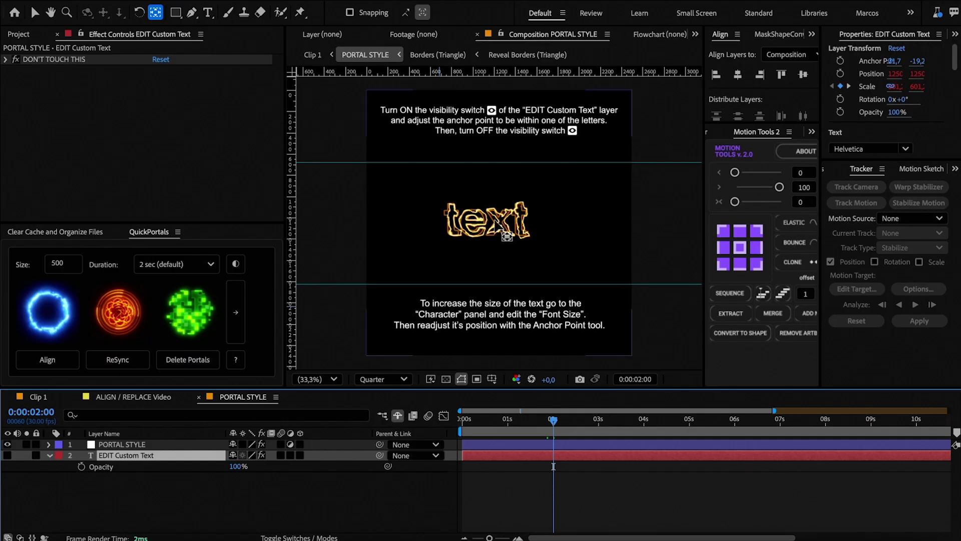
Show the EDIT Custom Text layer, set its font to Arial Unicode MS, and paste the sign.
{"action": "key", "text": "v"}
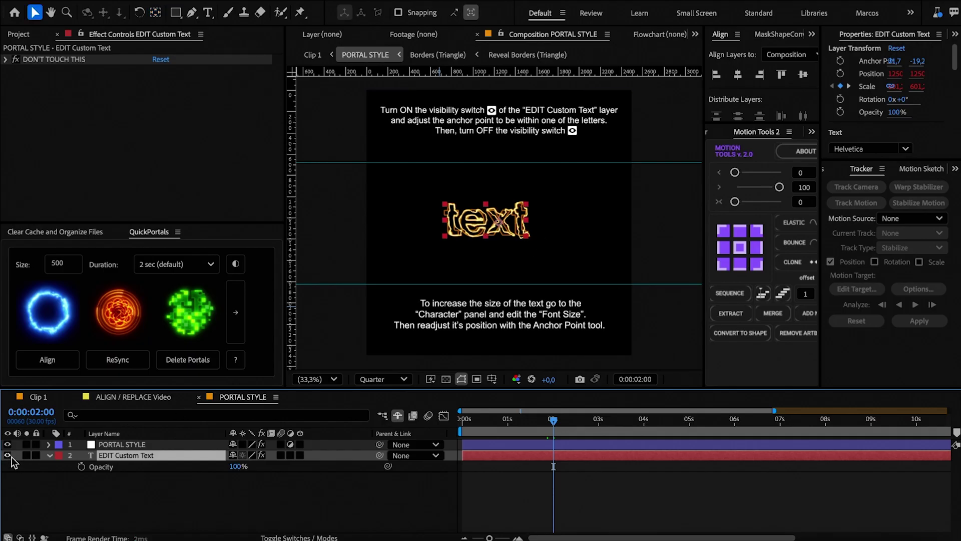
{"action": "left_click", "coordinate": [8, 456]}
{"action": "key", "text": "ctrl+6"}
{"action": "left_click", "coordinate": [760, 149]}
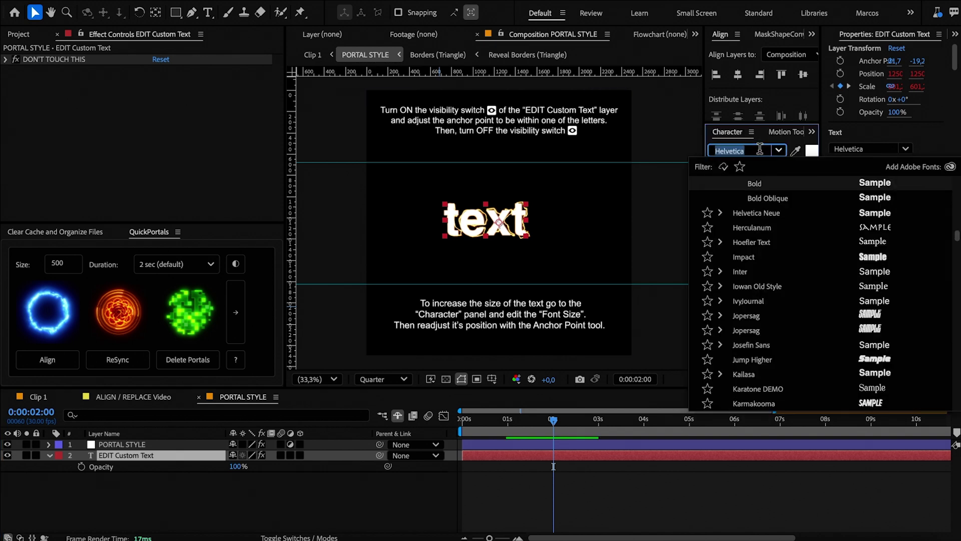
{"action": "type", "text": "unicode"}
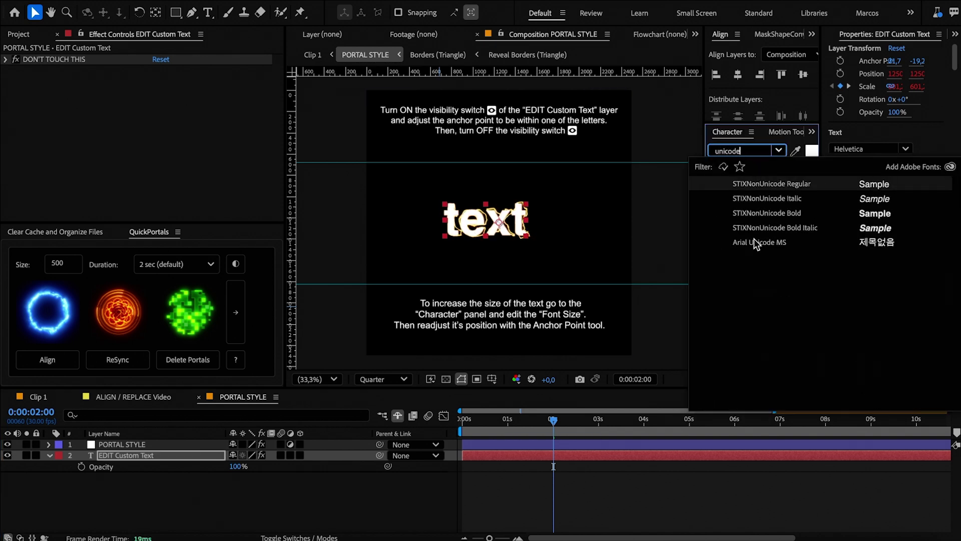
{"action": "left_click", "coordinate": [756, 244]}
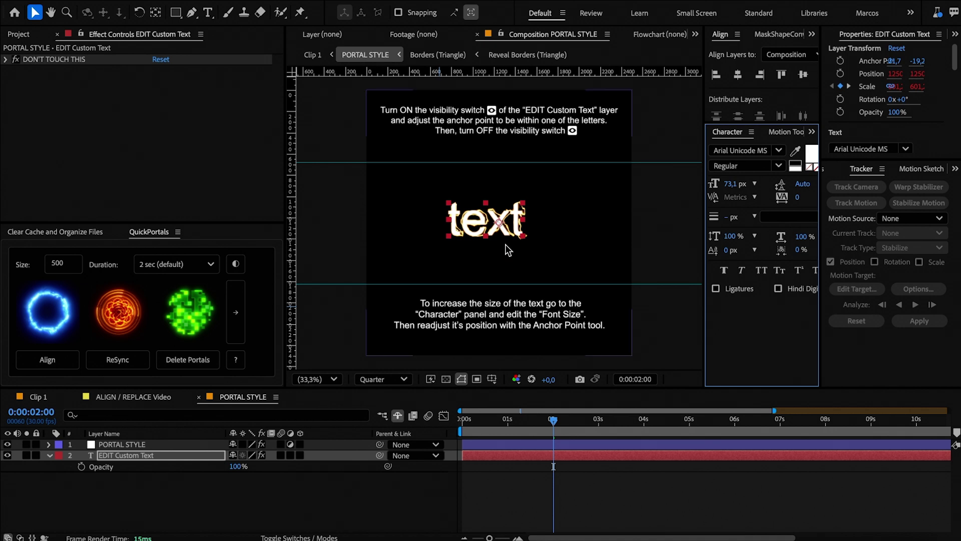
{"action": "double_click", "coordinate": [193, 457]}
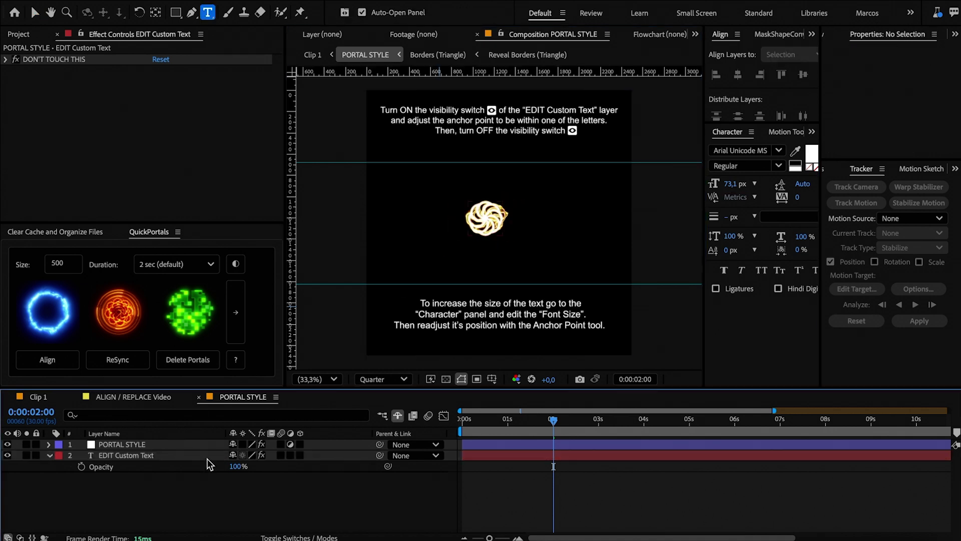
Enlarge the symbol to 230 px and move its anchor point inside it with Pan Behind.
{"action": "key", "text": "v"}
{"action": "left_click", "coordinate": [728, 183]}
{"action": "left_click_drag", "start_coordinate": [802, 183], "coordinate": [821, 173]}
{"action": "key", "text": "y"}
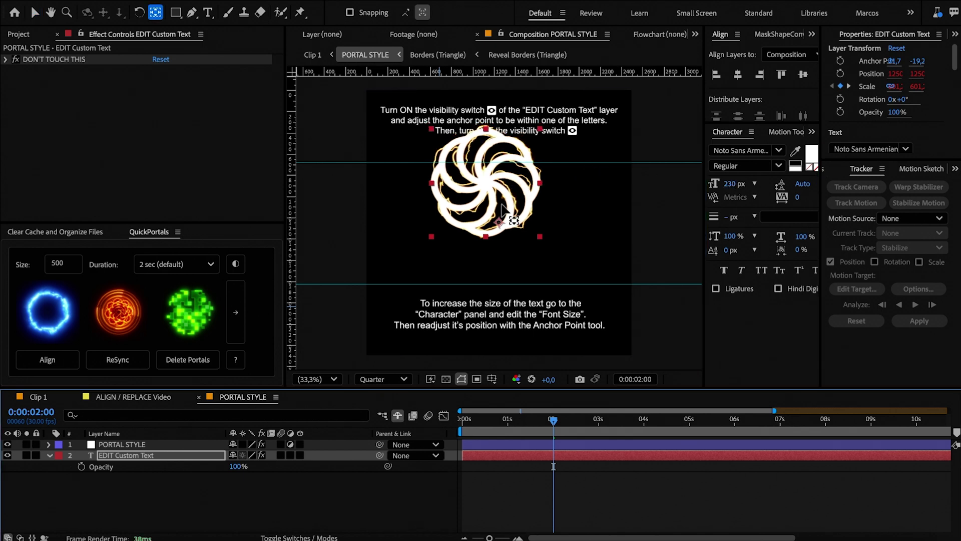
{"action": "left_click_drag", "start_coordinate": [499, 224], "coordinate": [484, 188]}
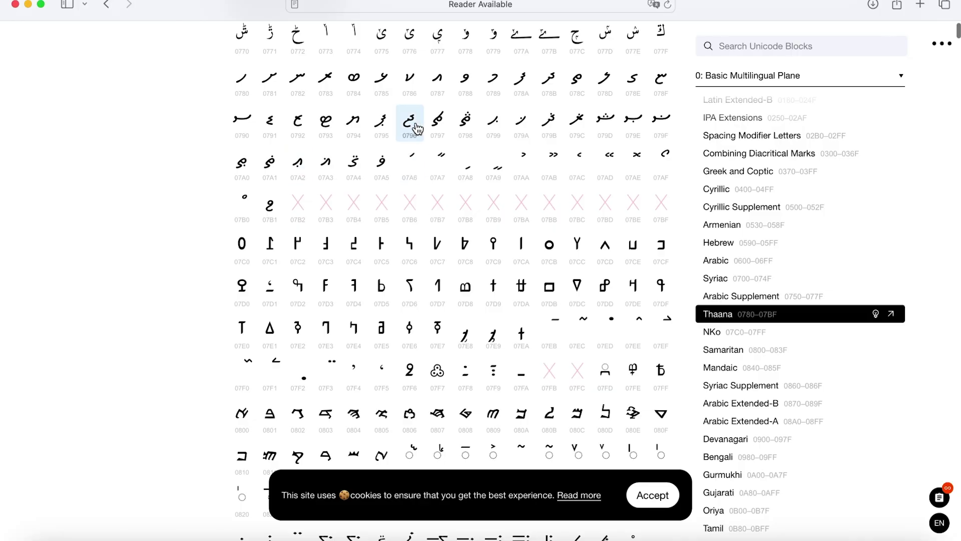
Copy character 0796 from symbl.cc and paste it as the portal's custom text.
{"action": "left_click", "coordinate": [417, 129]}
{"action": "left_click", "coordinate": [493, 237]}
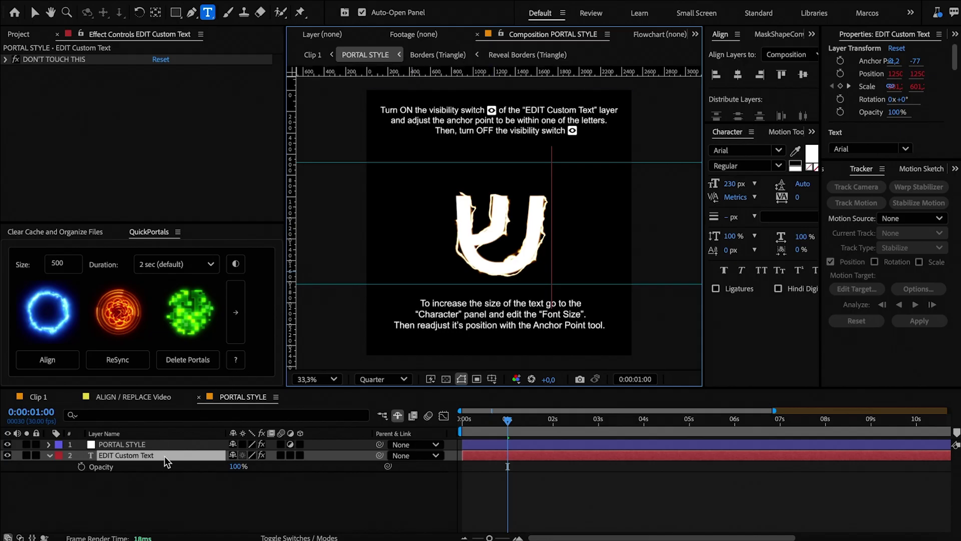
{"action": "double_click", "coordinate": [165, 456]}
{"action": "key", "text": "ctrl+v"}
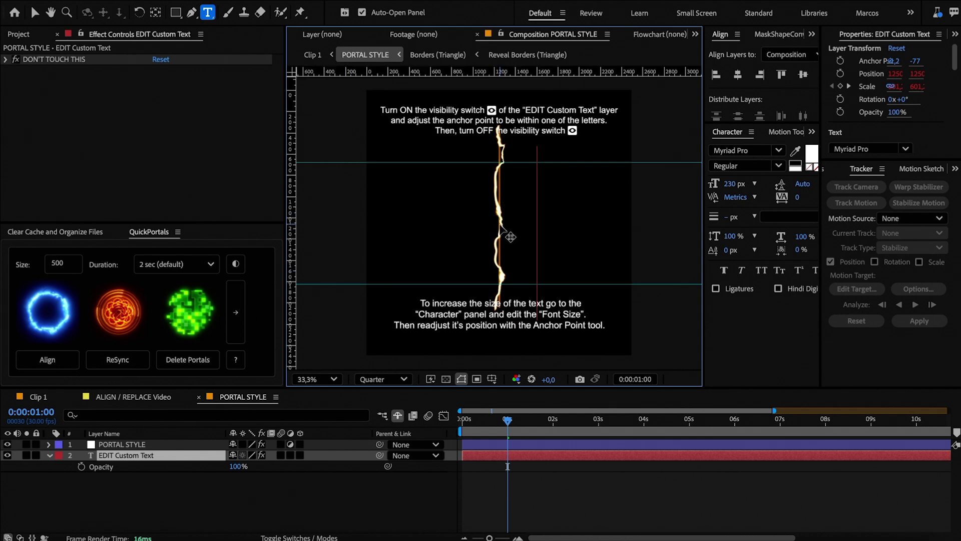
Set the text font to Arial Unicode MS, then open Devanagari Letter Qa (U+0958) details.
{"action": "left_click", "coordinate": [370, 476]}
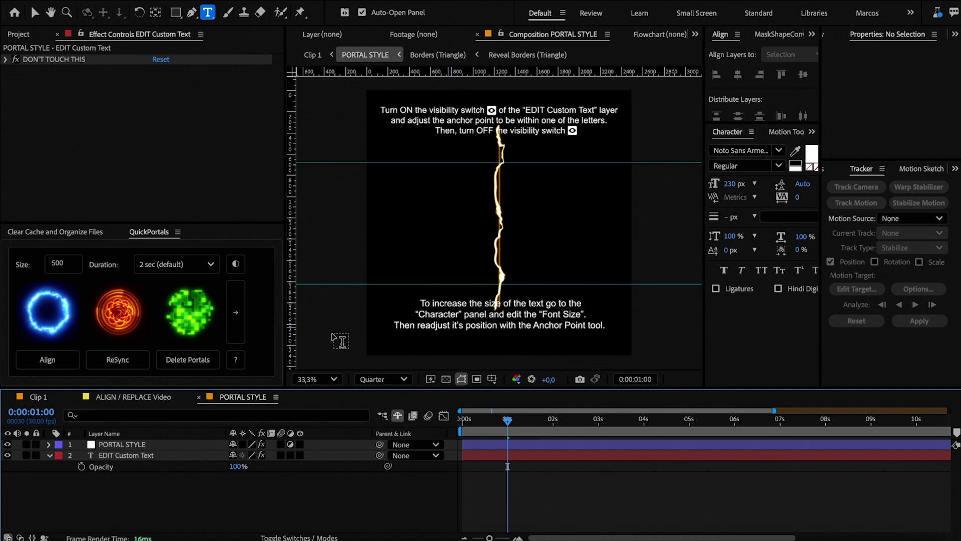
{"action": "left_click", "coordinate": [184, 453]}
{"action": "left_click", "coordinate": [205, 482]}
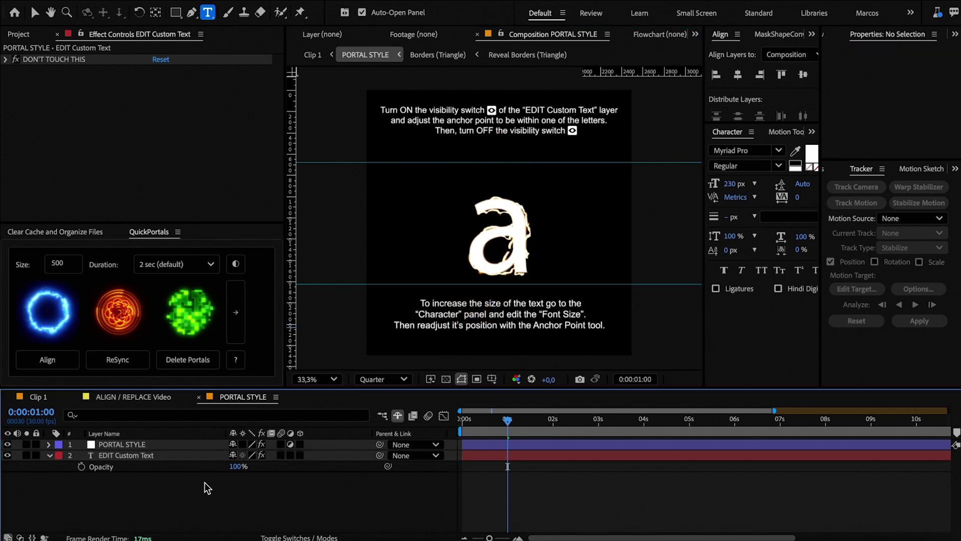
{"action": "left_click", "coordinate": [207, 456]}
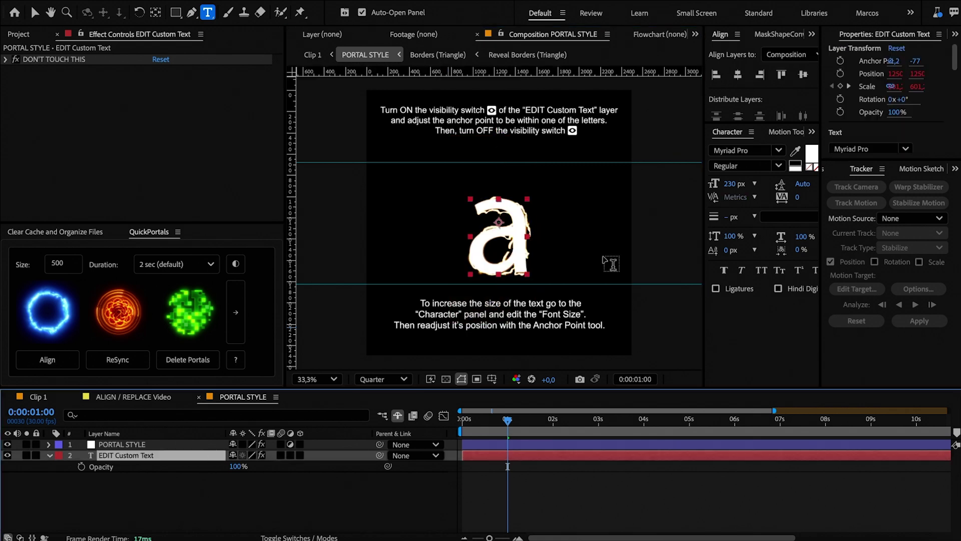
{"action": "left_click", "coordinate": [758, 148]}
{"action": "type", "text": "unicod"}
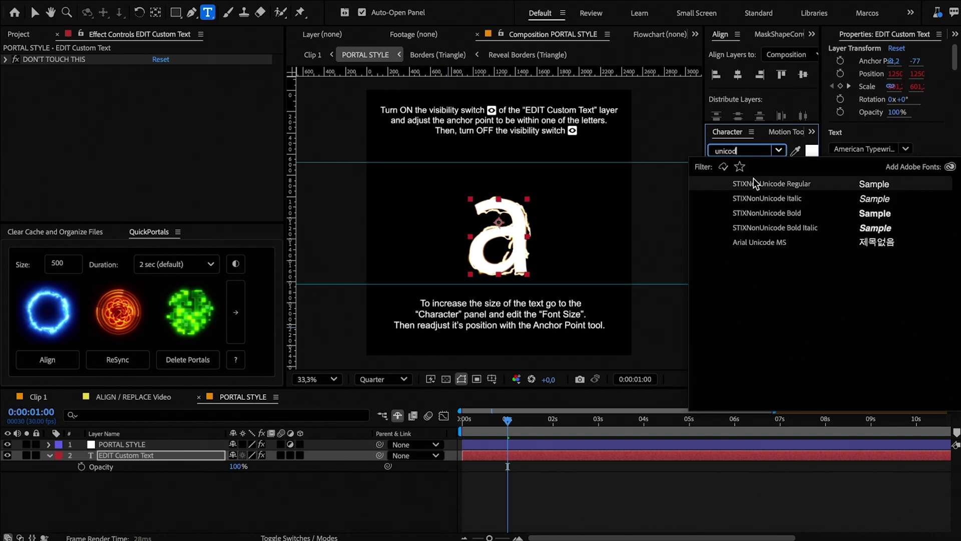
{"action": "left_click", "coordinate": [756, 242]}
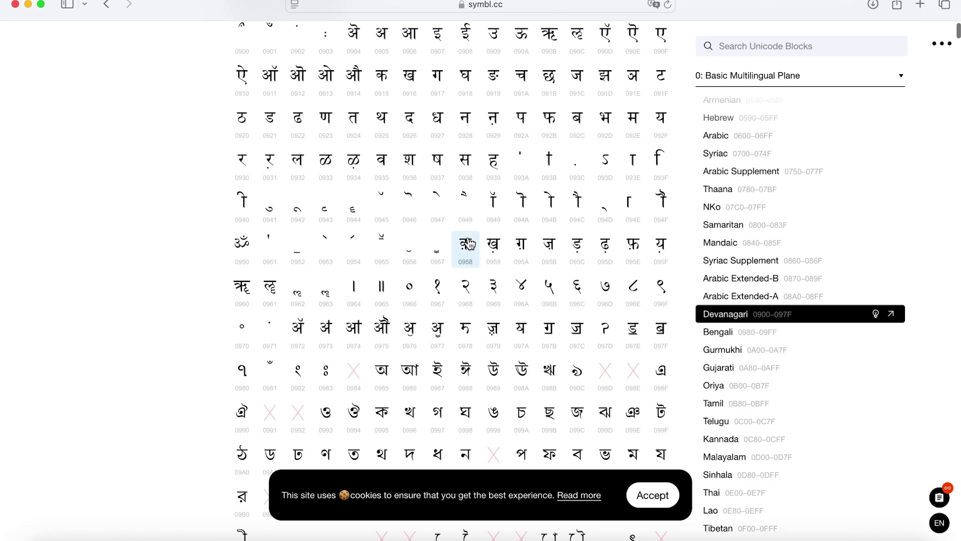
{"action": "left_click", "coordinate": [468, 244]}
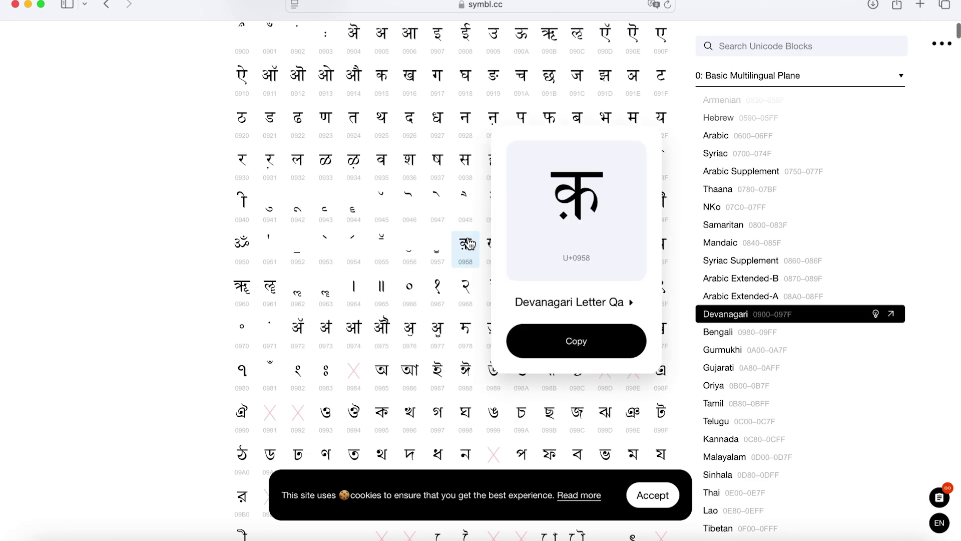